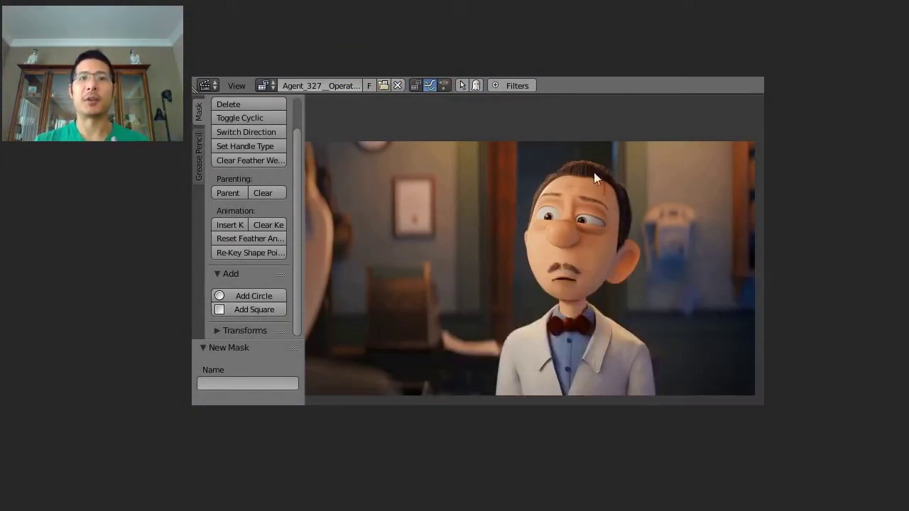
Step: Draw a mask outline around the man's face, from the hairline past the jaw and ear back to the hairline
{"action": "left_click", "coordinate": [574, 176], "text": "ctrl"}
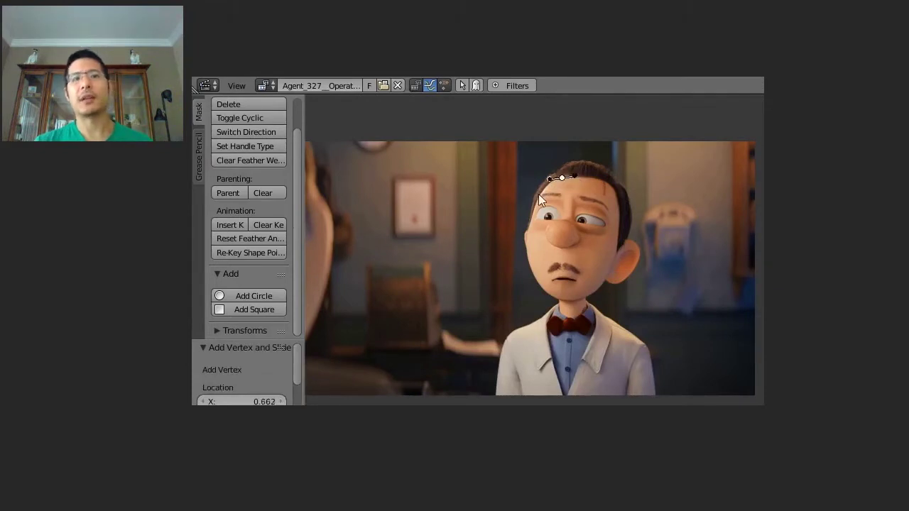
{"action": "left_click", "coordinate": [530, 211], "text": "ctrl"}
{"action": "left_click", "coordinate": [540, 286], "text": "ctrl"}
{"action": "left_click", "coordinate": [572, 302], "text": "ctrl"}
{"action": "left_click", "coordinate": [589, 293], "text": "ctrl"}
{"action": "left_click", "coordinate": [601, 281], "text": "ctrl"}
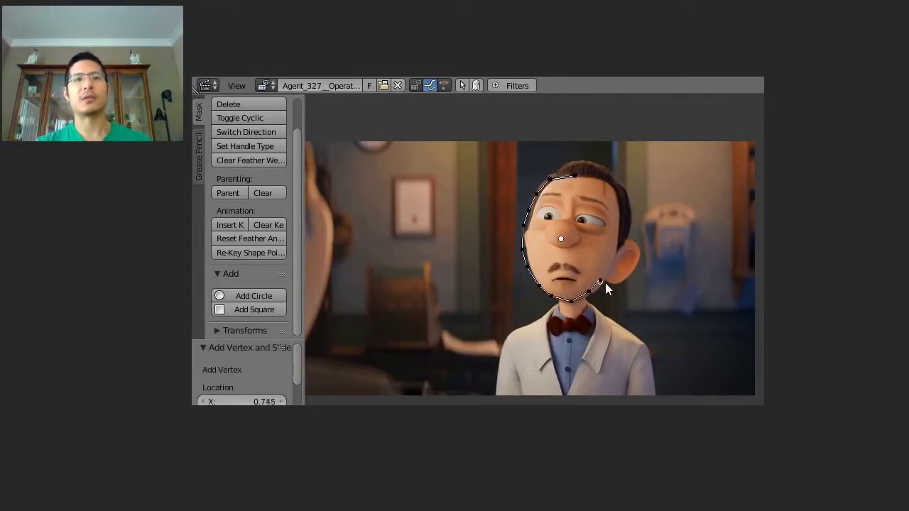
{"action": "left_click", "coordinate": [615, 284], "text": "ctrl"}
{"action": "left_click", "coordinate": [640, 259], "text": "ctrl"}
{"action": "left_click", "coordinate": [638, 243], "text": "ctrl"}
{"action": "left_click", "coordinate": [628, 235], "text": "ctrl"}
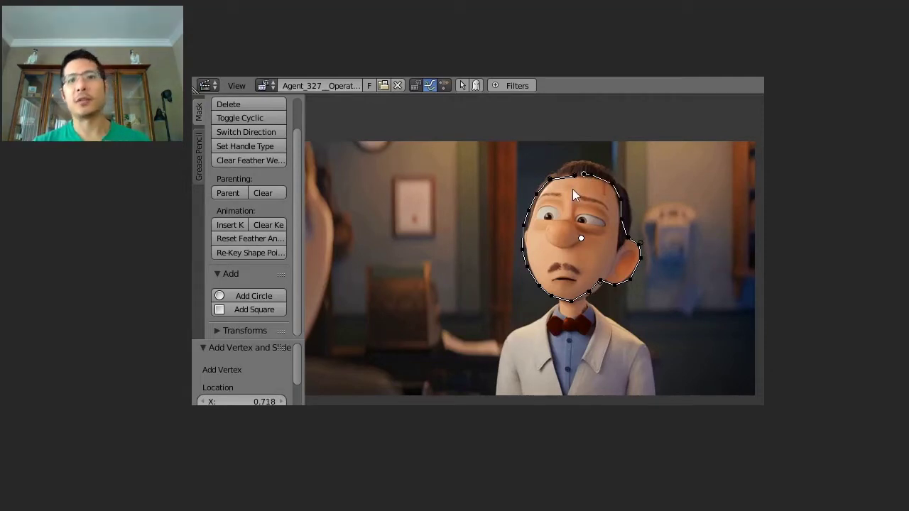
{"action": "scroll", "coordinate": [581, 179], "scroll_direction": "up", "scroll_amount": 3}
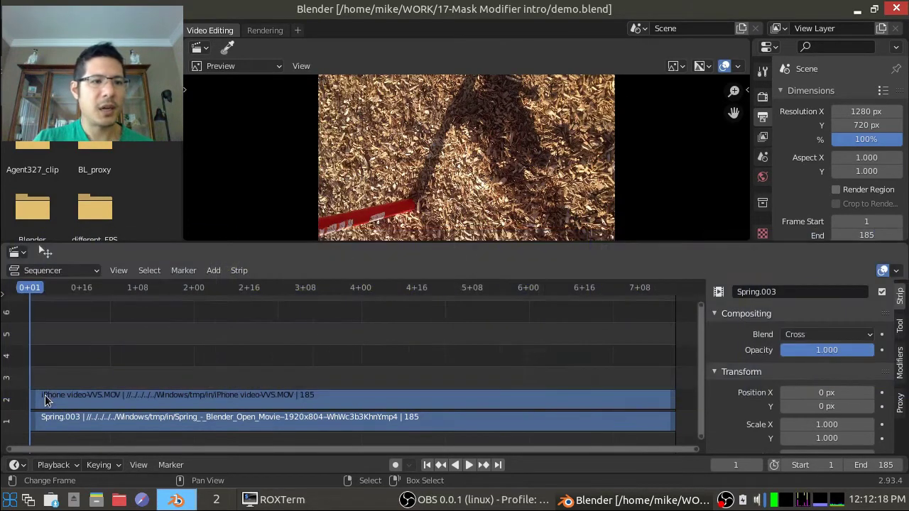
Step: Play back the iPhone video strip, then preview the Spring strip beneath it on its own
{"action": "key", "text": "space"}
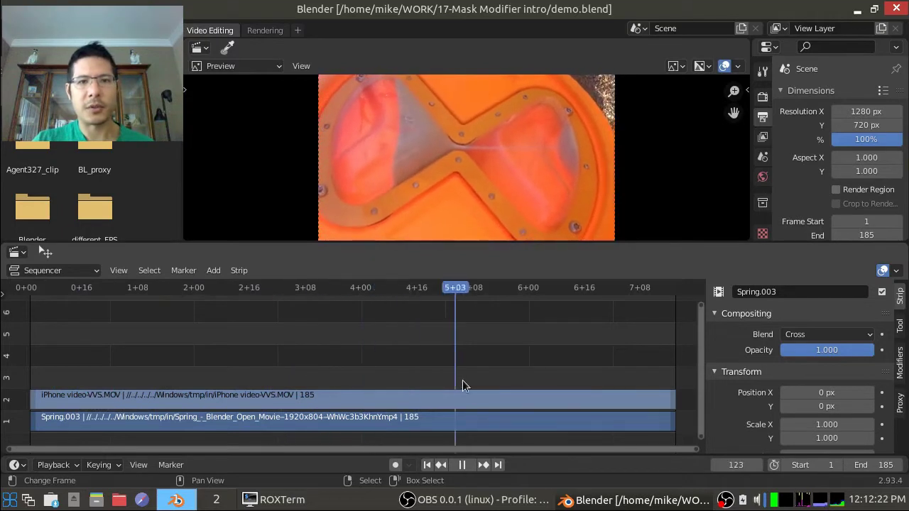
{"action": "key", "text": "space"}
{"action": "left_click", "coordinate": [650, 418]}
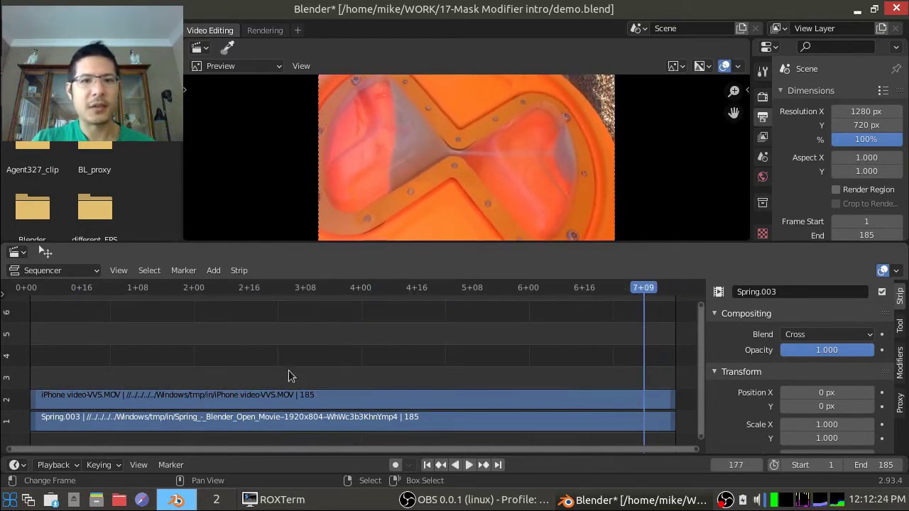
{"action": "left_click", "coordinate": [45, 424]}
{"action": "key", "text": "space"}
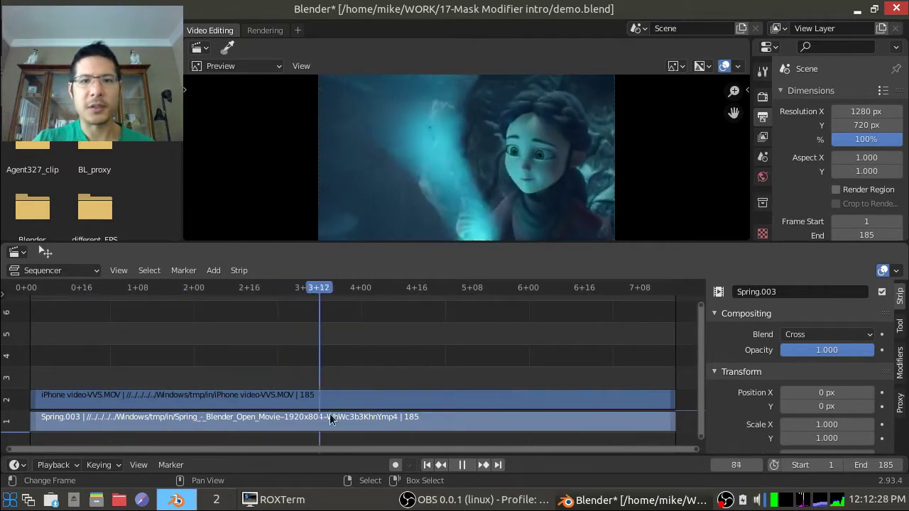
{"action": "key", "text": "space"}
{"action": "left_click", "coordinate": [635, 422]}
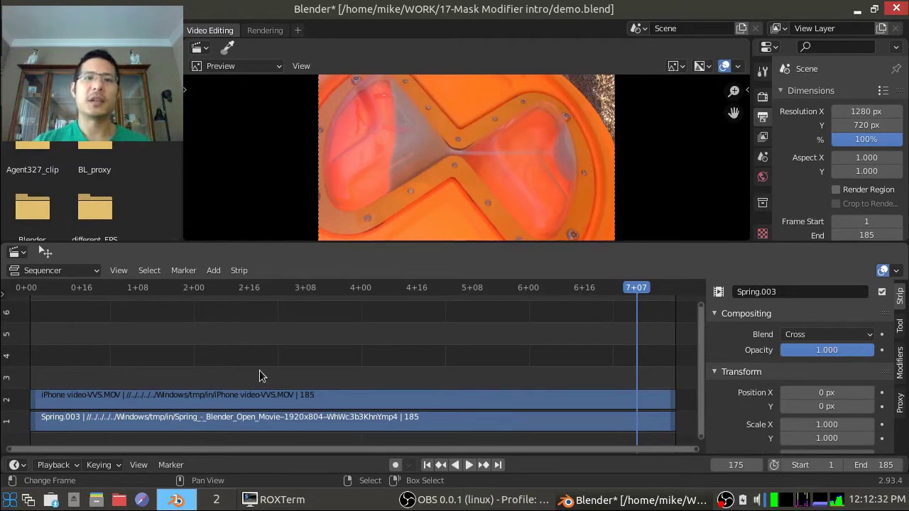
Step: Add a Color strip at frame 79 above the iPhone video strip and make it white
{"action": "left_click", "coordinate": [232, 398]}
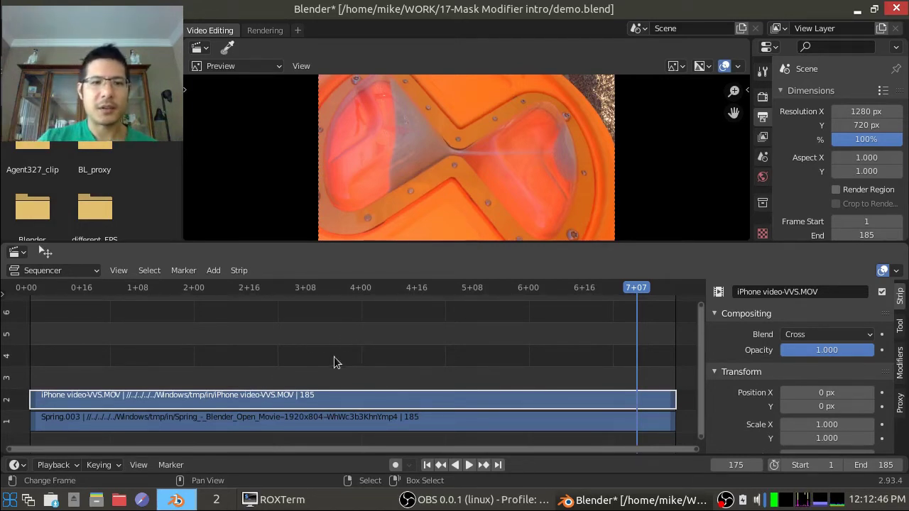
{"action": "left_click", "coordinate": [303, 337]}
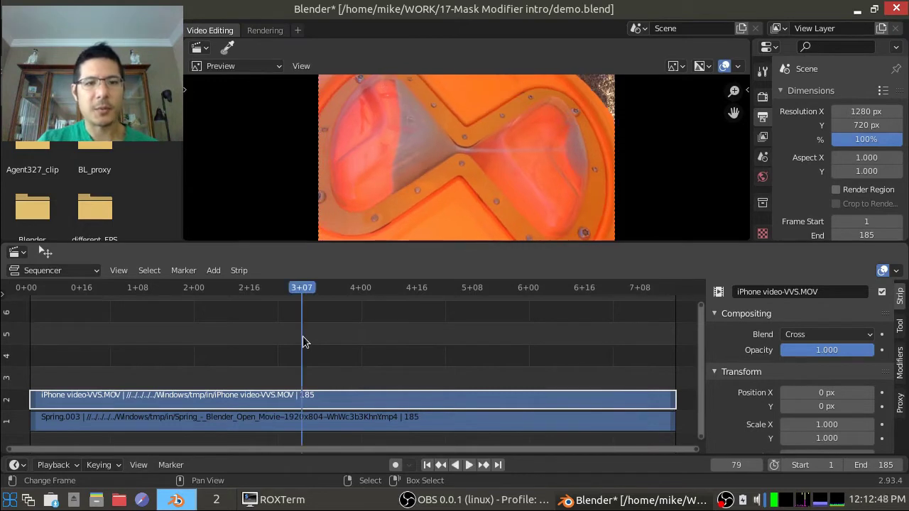
{"action": "left_click", "coordinate": [216, 271]}
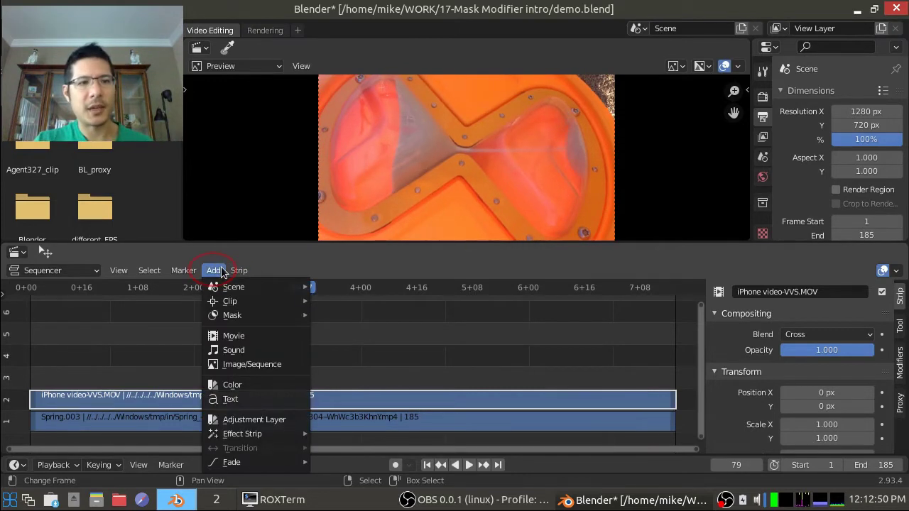
{"action": "left_click", "coordinate": [223, 384]}
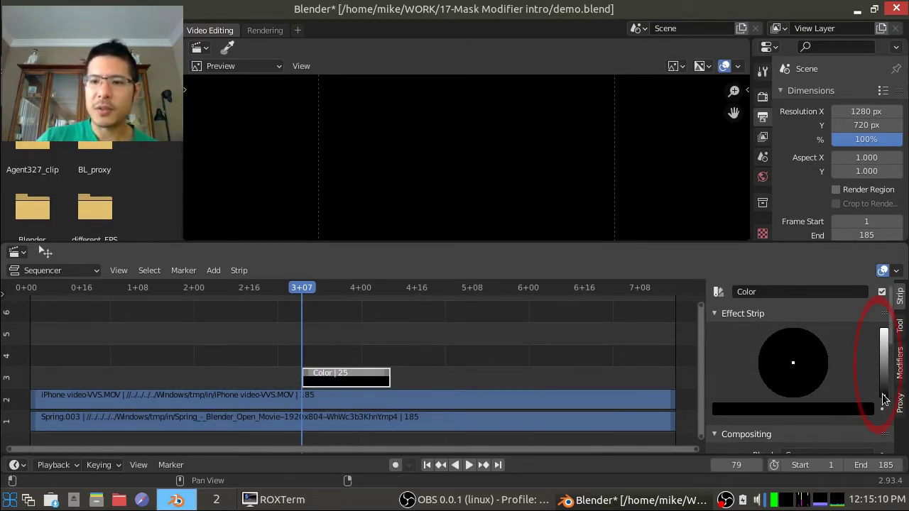
{"action": "left_click_drag", "start_coordinate": [885, 400], "coordinate": [885, 331]}
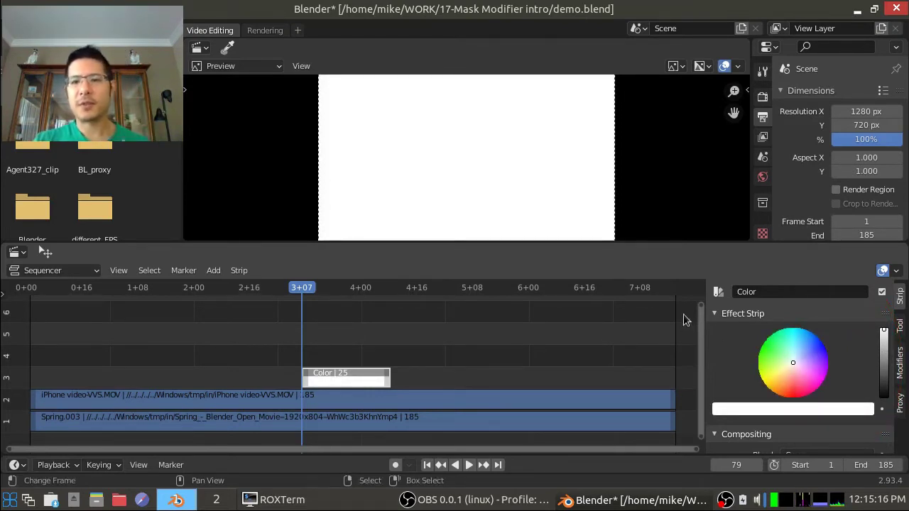
Step: Shift the Color strip horizontally by setting its Position X to 275 px
{"action": "scroll", "coordinate": [756, 366], "scroll_direction": "down", "scroll_amount": 1}
{"action": "scroll", "coordinate": [756, 366], "scroll_direction": "down", "scroll_amount": 4}
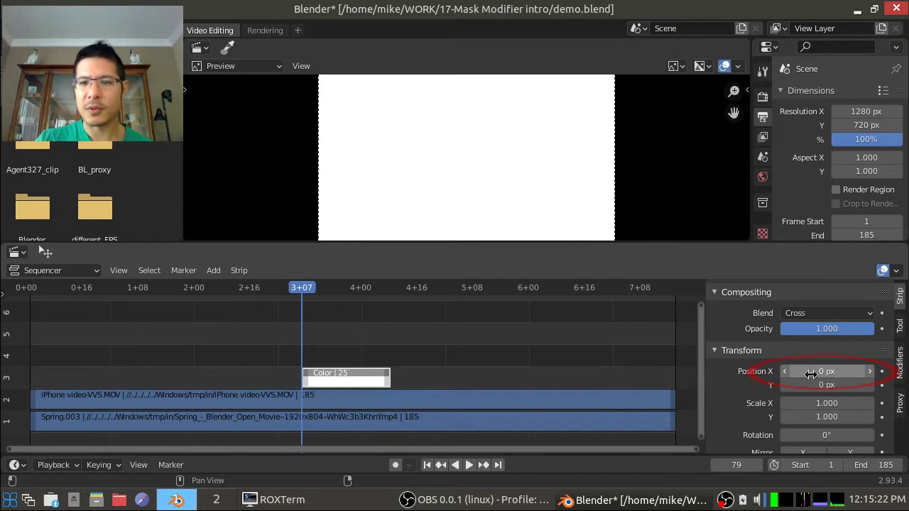
{"action": "left_click_drag", "start_coordinate": [810, 371], "coordinate": [856, 371]}
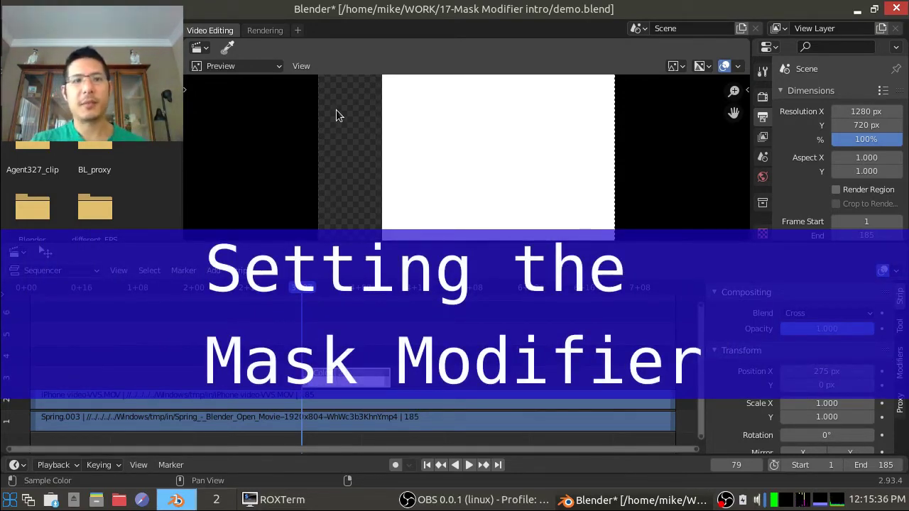
Step: Add a Mask modifier to the iPhone video strip, using the Color strip as its mask
{"action": "left_click", "coordinate": [229, 401]}
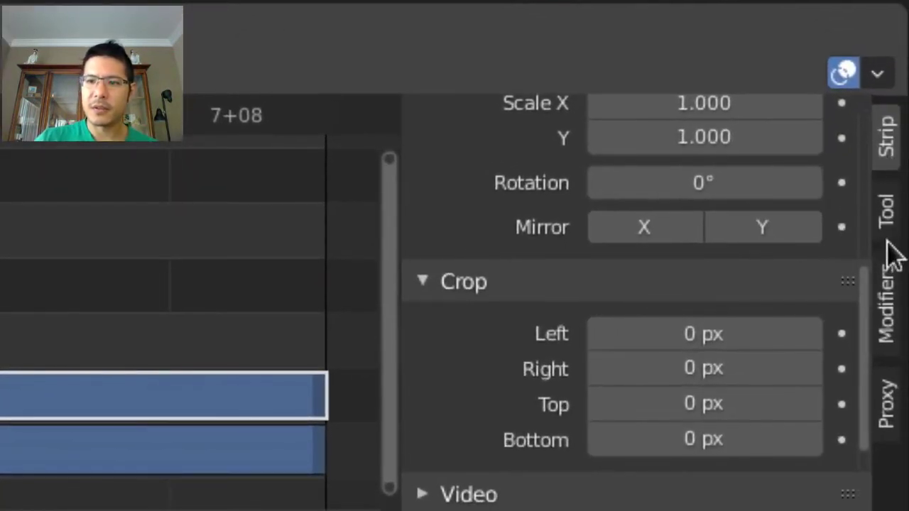
{"action": "left_click", "coordinate": [893, 339]}
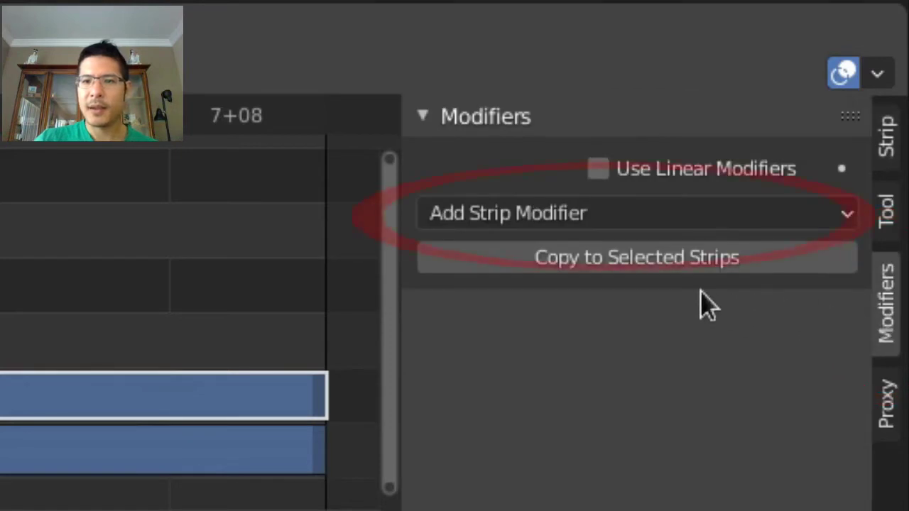
{"action": "left_click", "coordinate": [615, 226]}
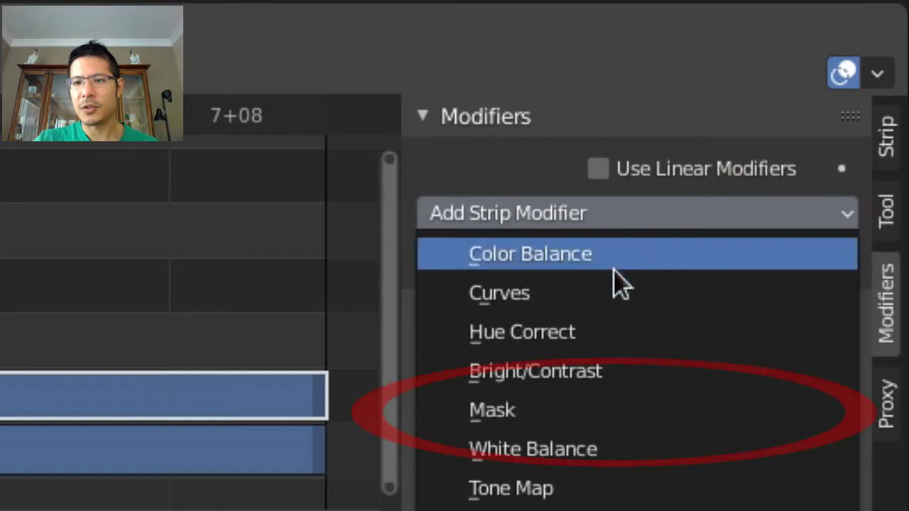
{"action": "left_click", "coordinate": [591, 426]}
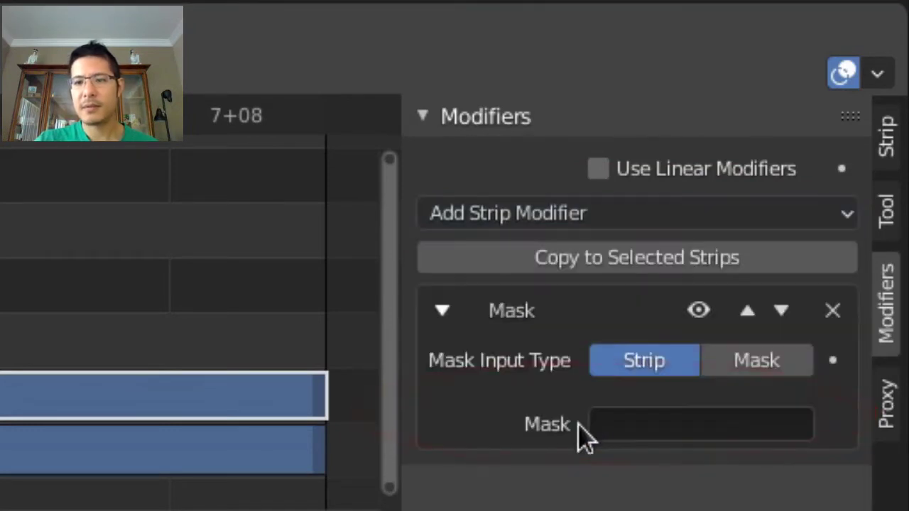
{"action": "left_click", "coordinate": [672, 426]}
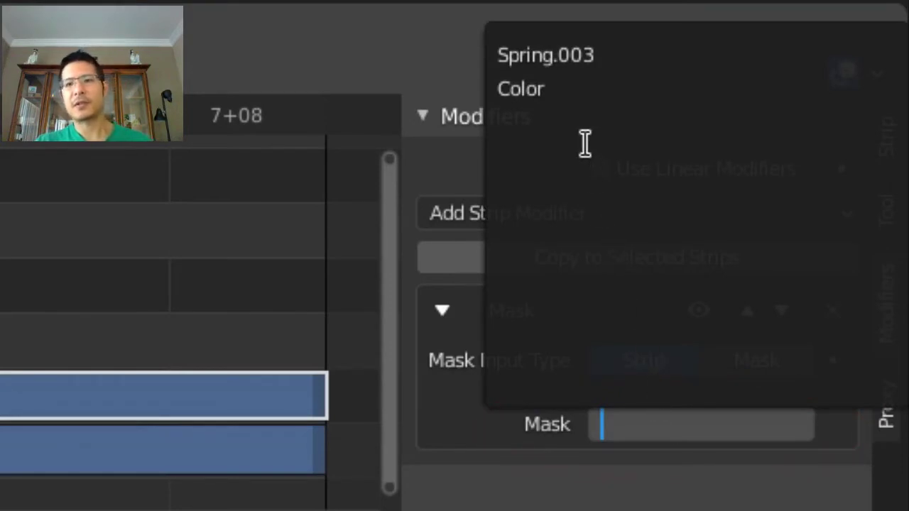
{"action": "left_click", "coordinate": [549, 90]}
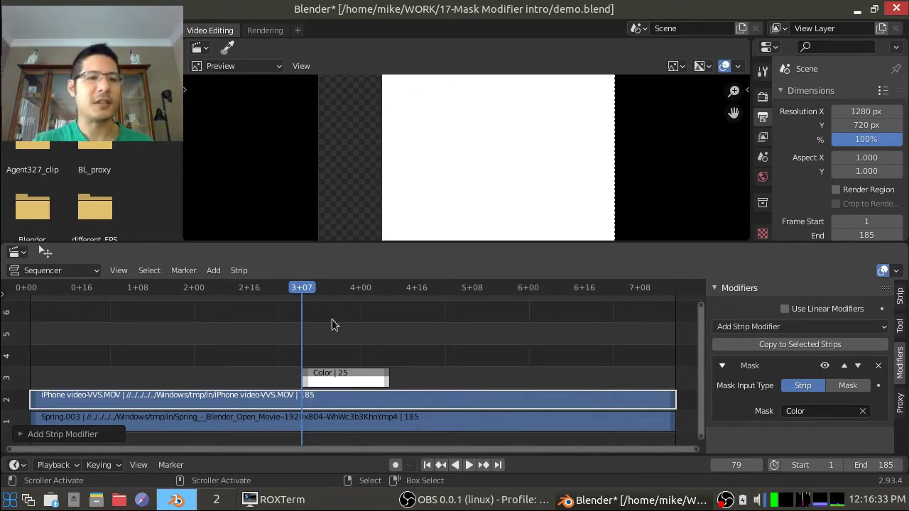
Step: Set the iPhone video strip's blend mode to Over Drop while viewing frame 38
{"action": "left_click", "coordinate": [158, 335]}
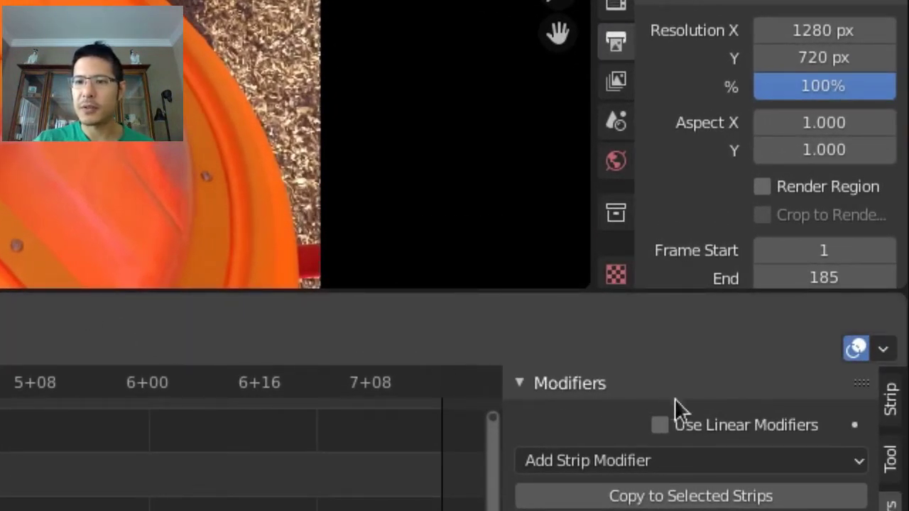
{"action": "left_click", "coordinate": [887, 401]}
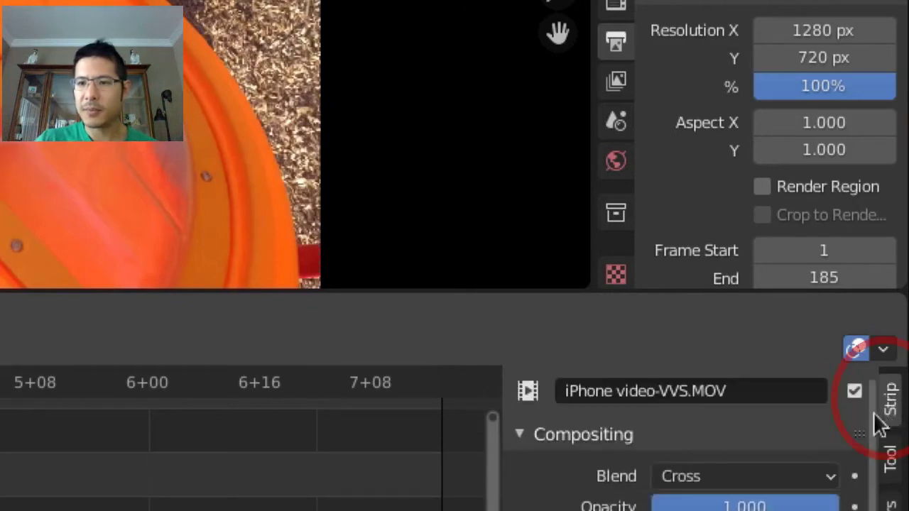
{"action": "left_click", "coordinate": [655, 486]}
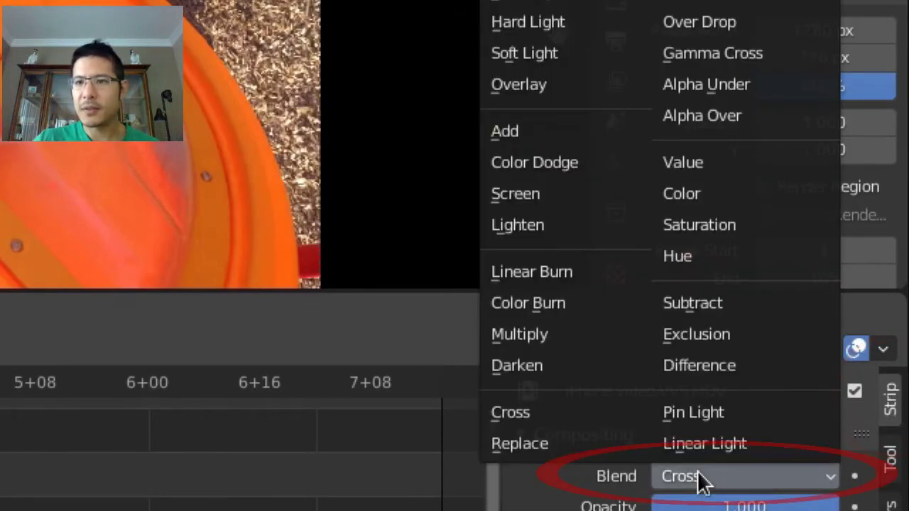
{"action": "left_click", "coordinate": [715, 30]}
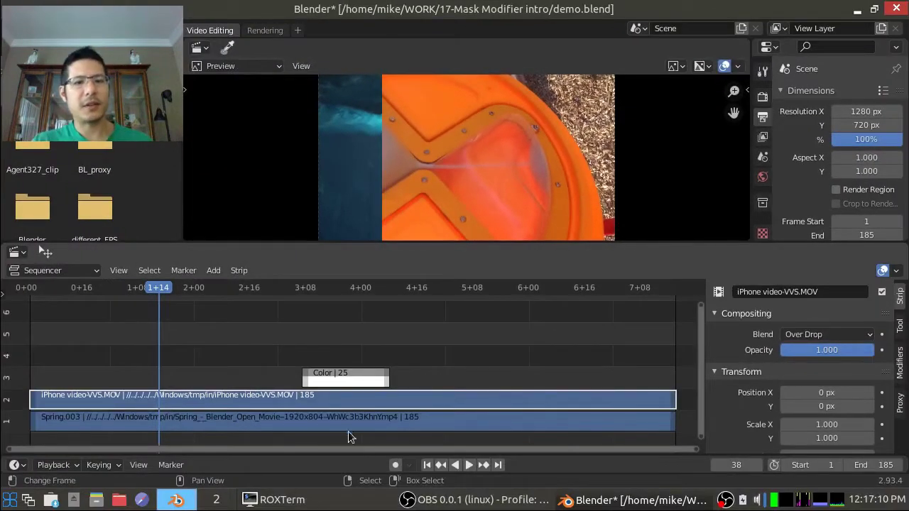
Step: Play back the masked composite, then scrub past the Color strip and onto it at frame 89
{"action": "left_click", "coordinate": [469, 465]}
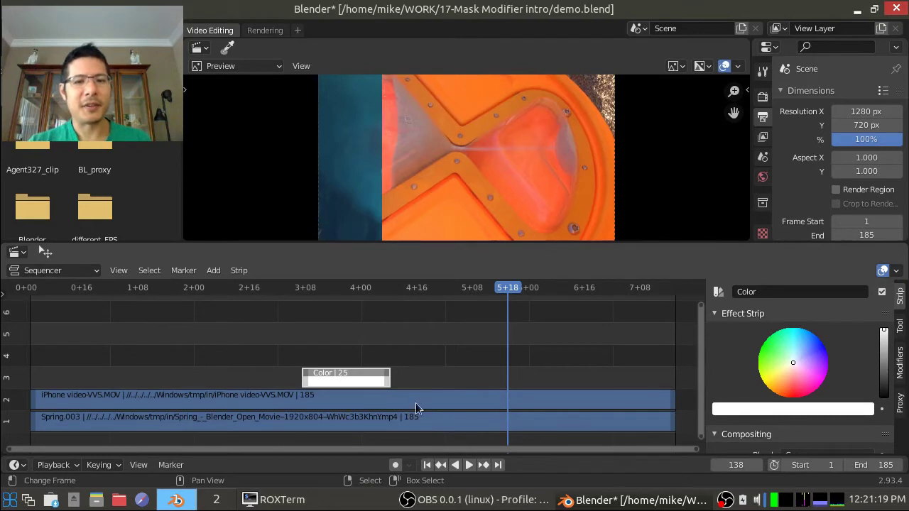
{"action": "left_click_drag", "start_coordinate": [281, 352], "coordinate": [406, 347]}
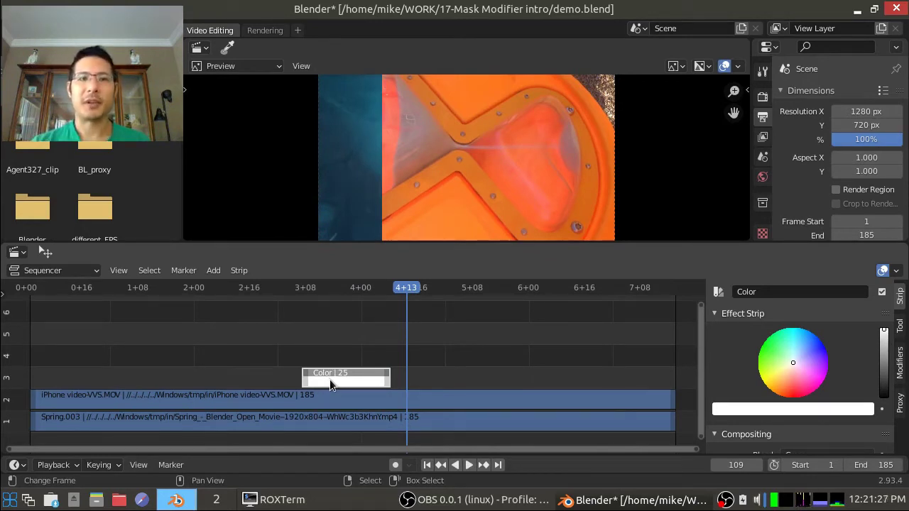
{"action": "left_click", "coordinate": [335, 341]}
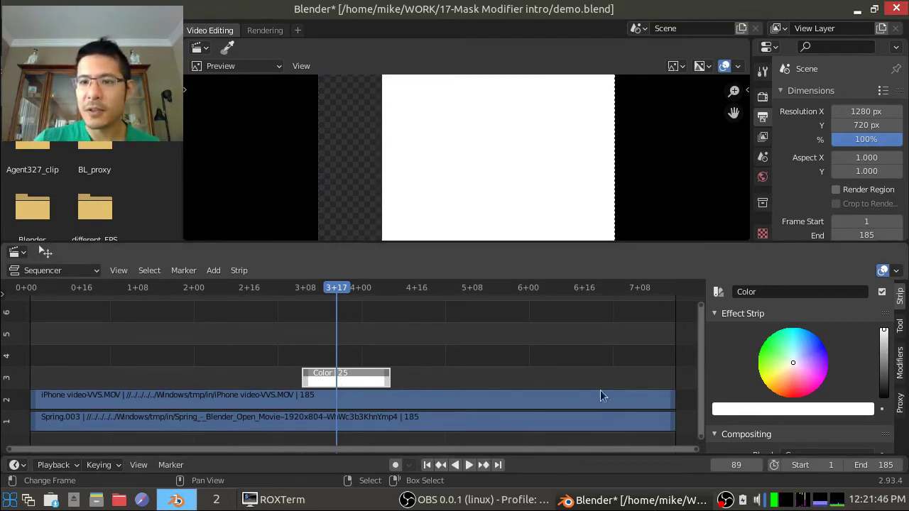
Step: Mute the Color strip and play back the masked composite without it covering the picture
{"action": "left_click", "coordinate": [883, 294]}
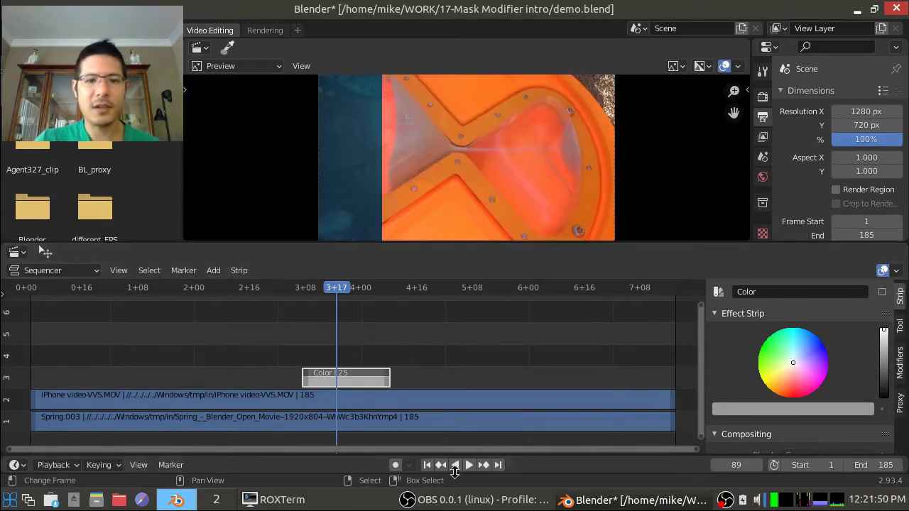
{"action": "left_click", "coordinate": [468, 465]}
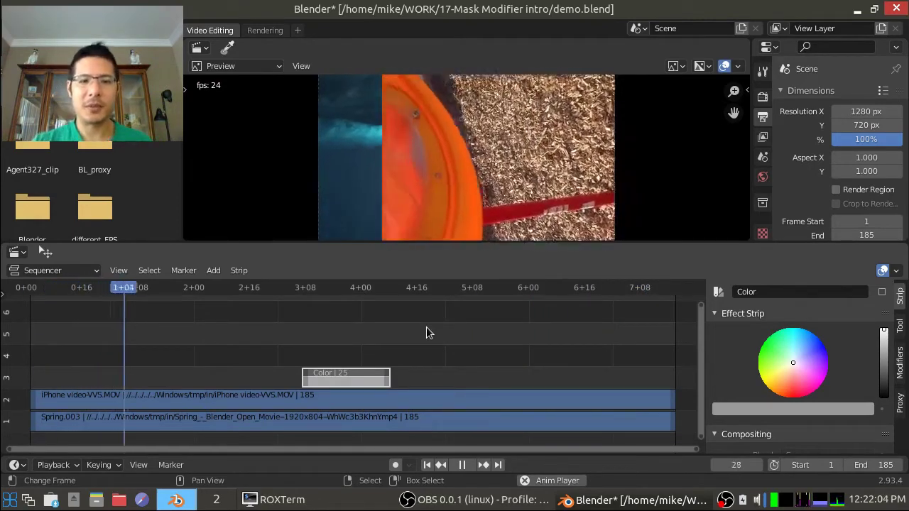
{"action": "left_click", "coordinate": [463, 465]}
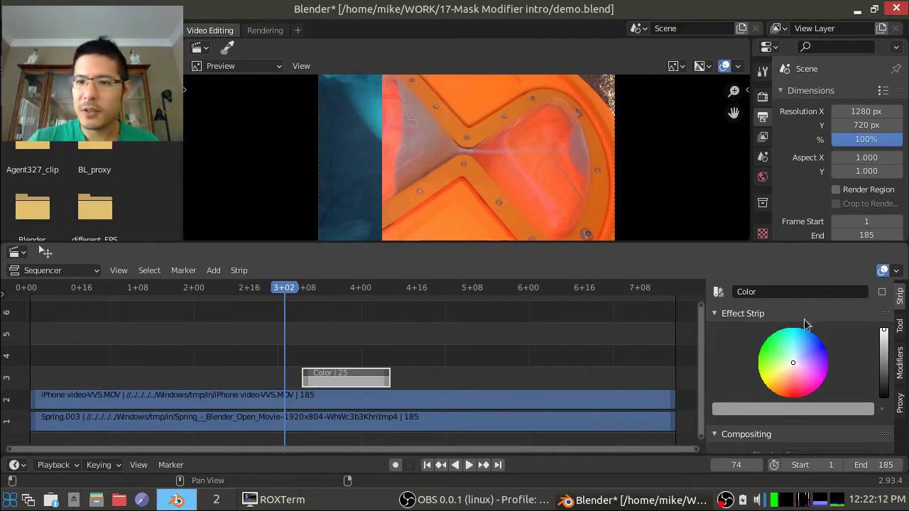
Step: Re-enable the Color strip and move it vertically to Position Y 81 px
{"action": "left_click", "coordinate": [883, 292]}
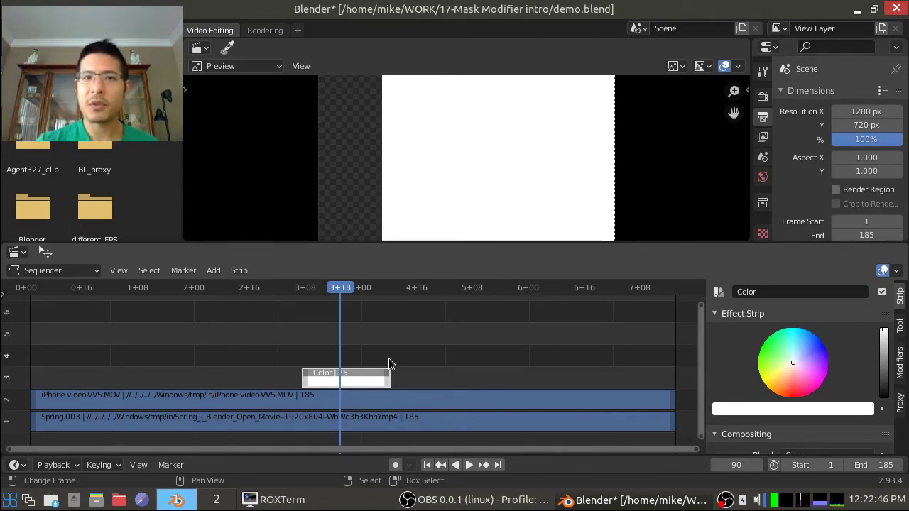
{"action": "scroll", "coordinate": [753, 341], "scroll_direction": "down", "scroll_amount": 5}
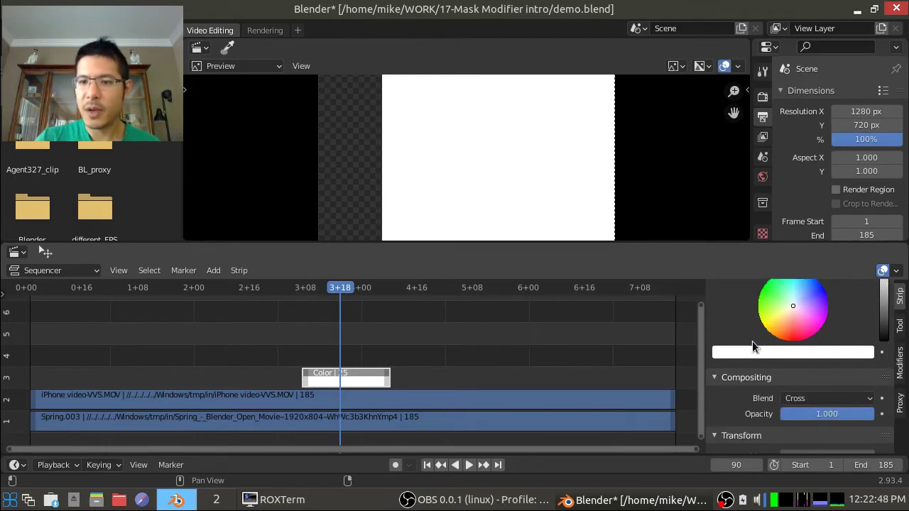
{"action": "scroll", "coordinate": [753, 344], "scroll_direction": "down", "scroll_amount": 2}
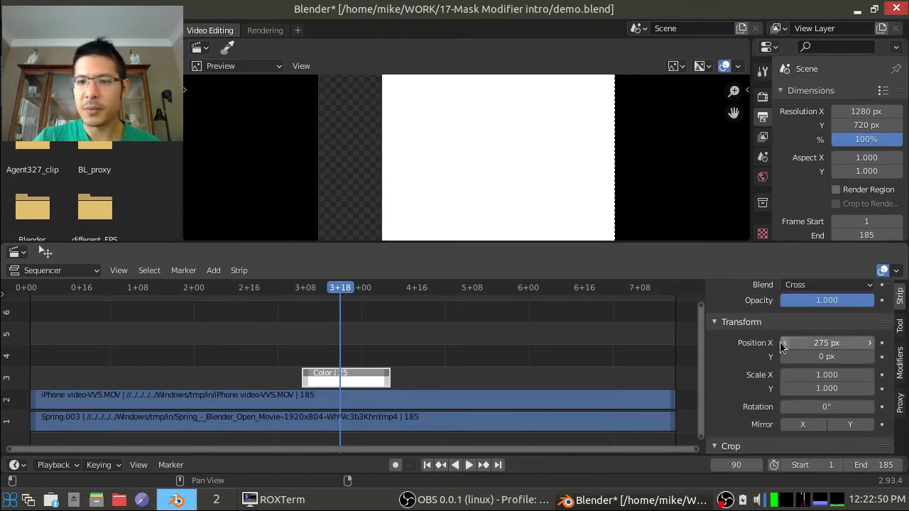
{"action": "left_click_drag", "start_coordinate": [812, 358], "coordinate": [812, 357]}
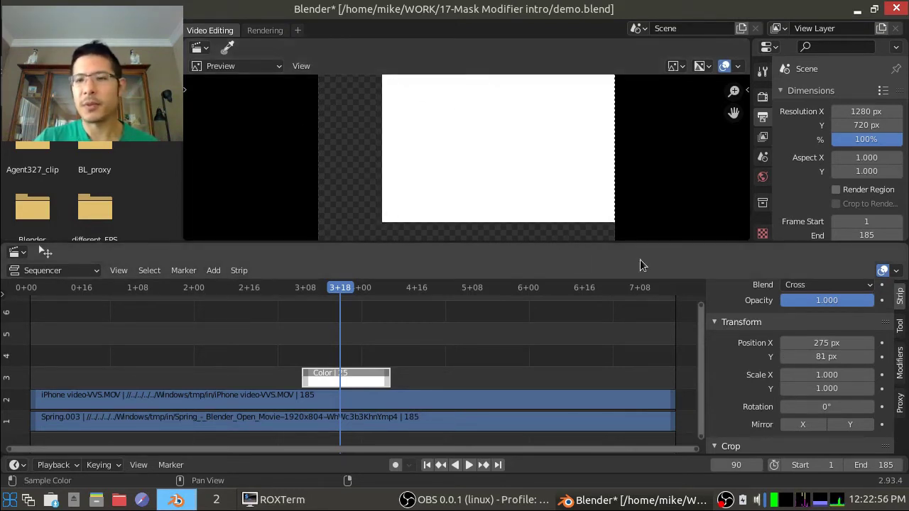
Step: Crop the Color strip by 392 px from its right side and 177 px from its top
{"action": "scroll", "coordinate": [761, 366], "scroll_direction": "down", "scroll_amount": 3}
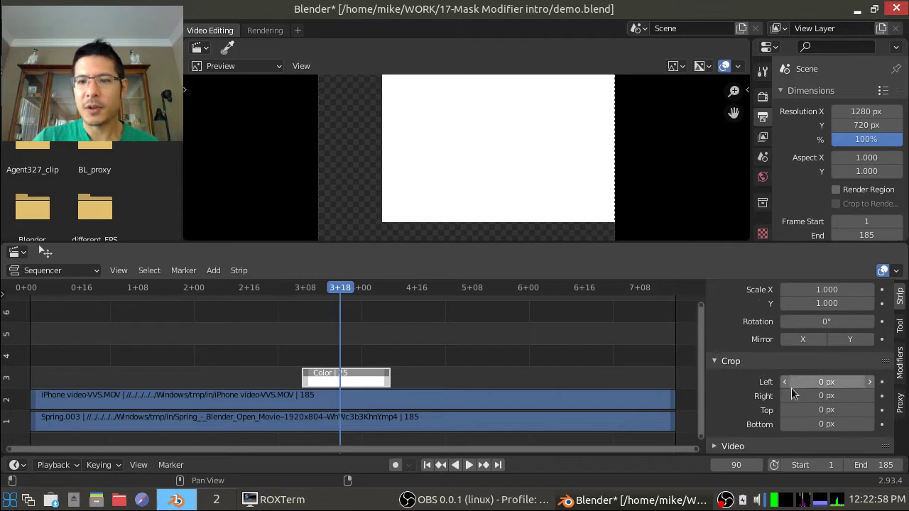
{"action": "left_click_drag", "start_coordinate": [794, 395], "coordinate": [846, 396]}
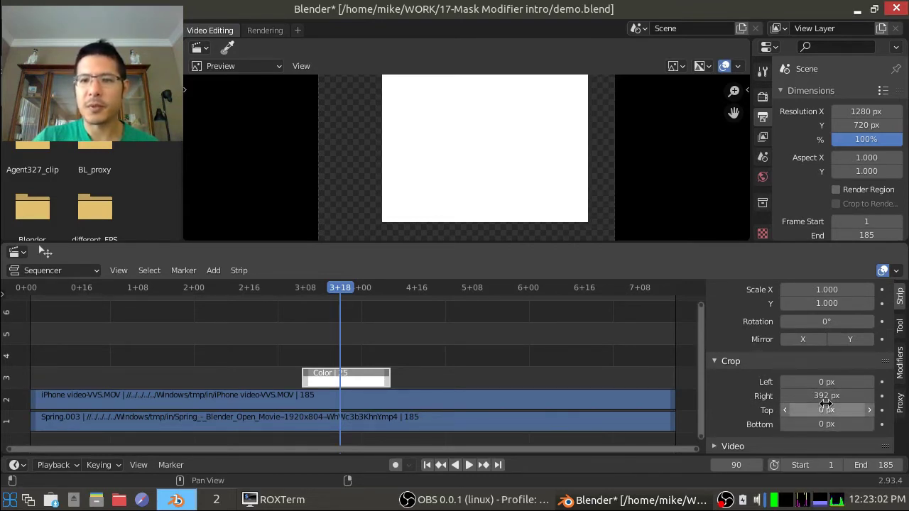
{"action": "left_click_drag", "start_coordinate": [794, 410], "coordinate": [846, 410]}
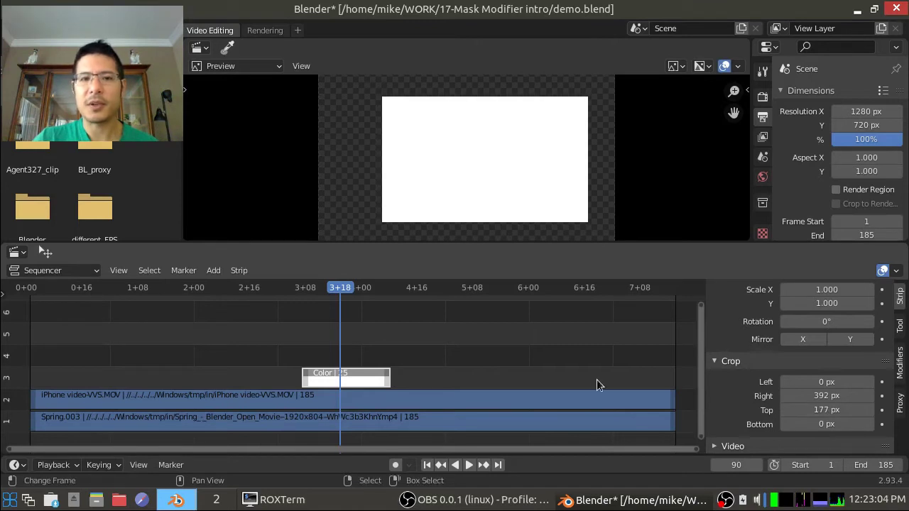
Step: Mute the Color strip, then refresh the sequencer at frame 109 and play back the cropped composite
{"action": "scroll", "coordinate": [811, 348], "scroll_direction": "up", "scroll_amount": 5}
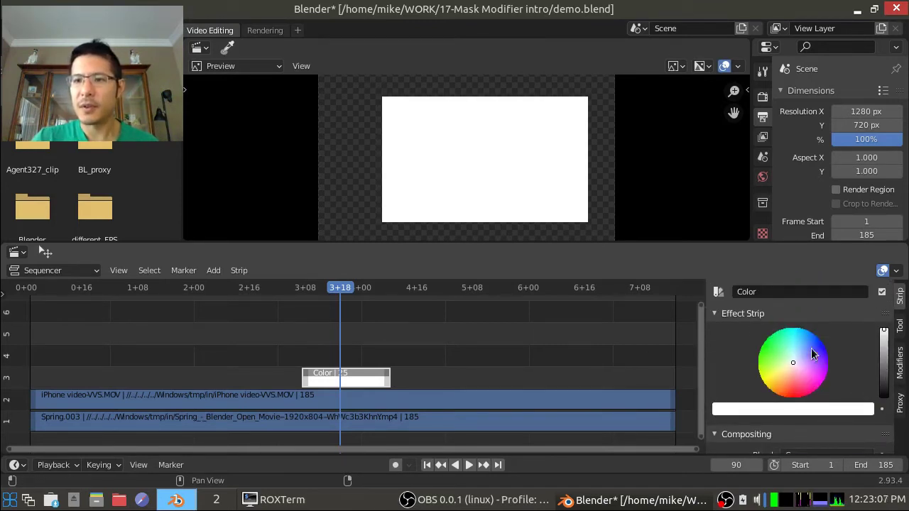
{"action": "left_click", "coordinate": [882, 292]}
{"action": "left_click_drag", "start_coordinate": [344, 328], "coordinate": [409, 331]}
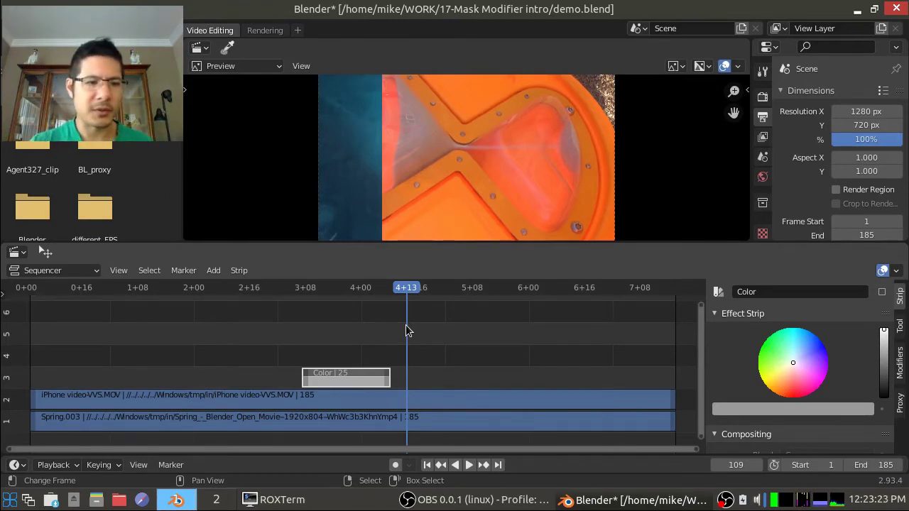
{"action": "key", "text": "ctrl+r"}
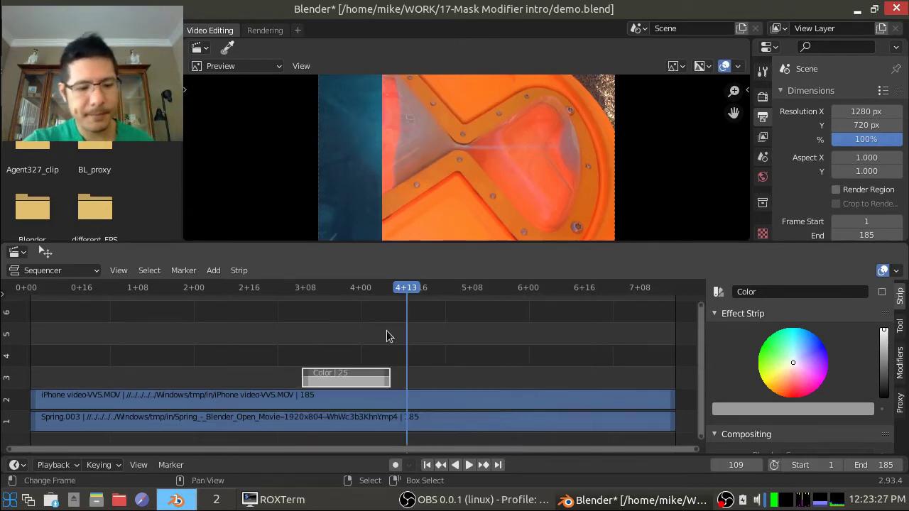
{"action": "key", "text": "ctrl+r"}
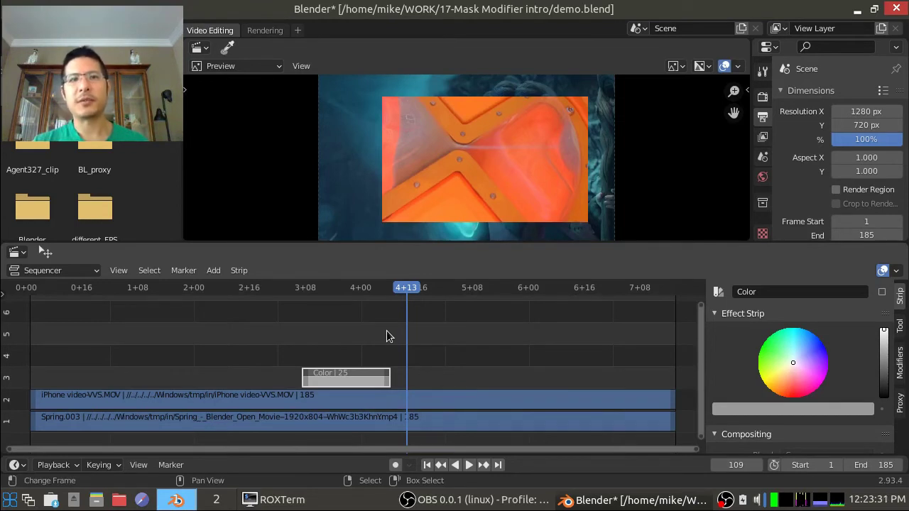
{"action": "left_click", "coordinate": [467, 465]}
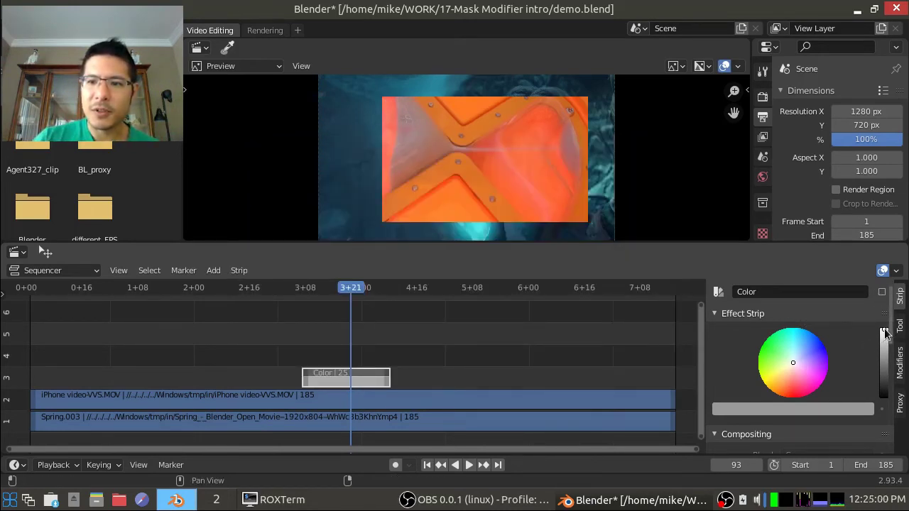
Step: Darken the muted Color strip from white to dark grey and play back the semi-transparent composite
{"action": "left_click_drag", "start_coordinate": [884, 330], "coordinate": [885, 377]}
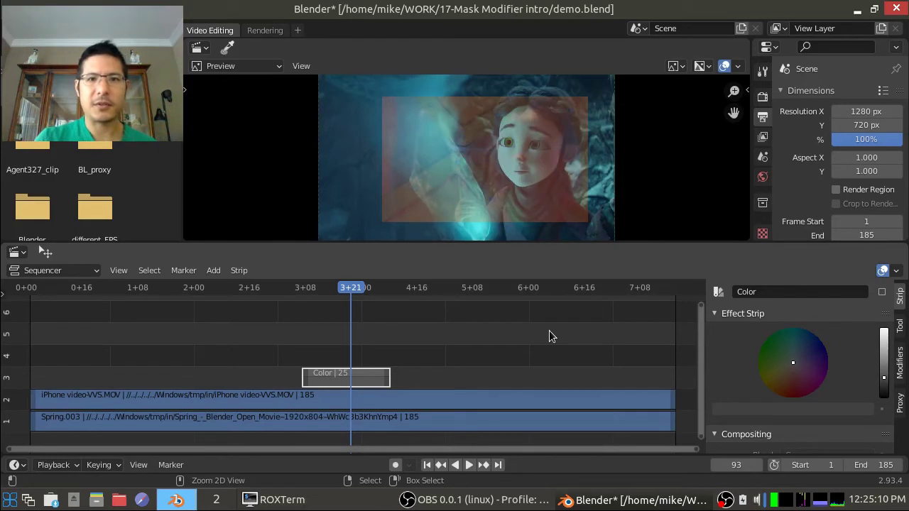
{"action": "key", "text": "space"}
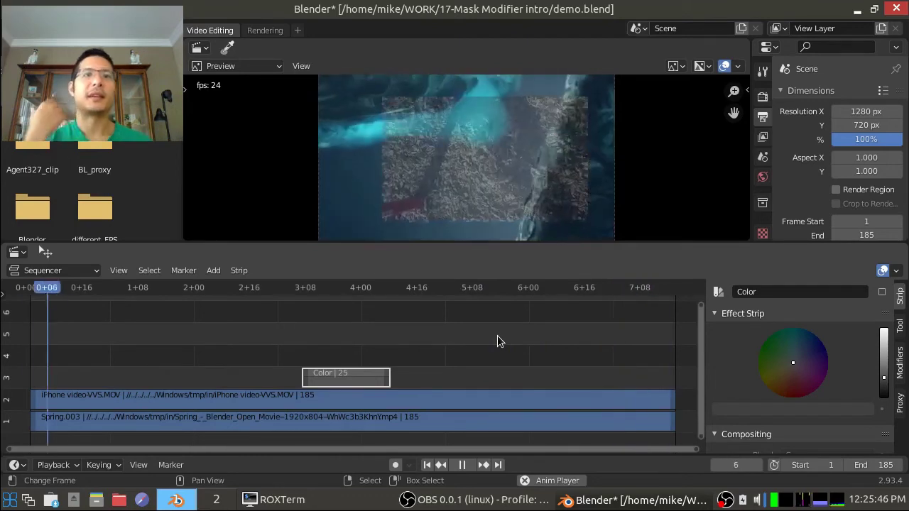
{"action": "key", "text": "space"}
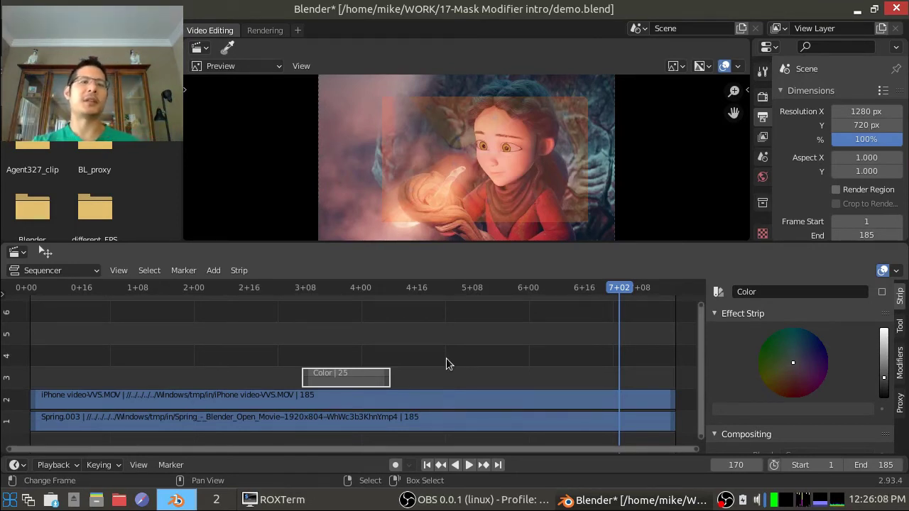
Step: Delete the Color strip from channel 3
{"action": "left_click", "coordinate": [431, 399]}
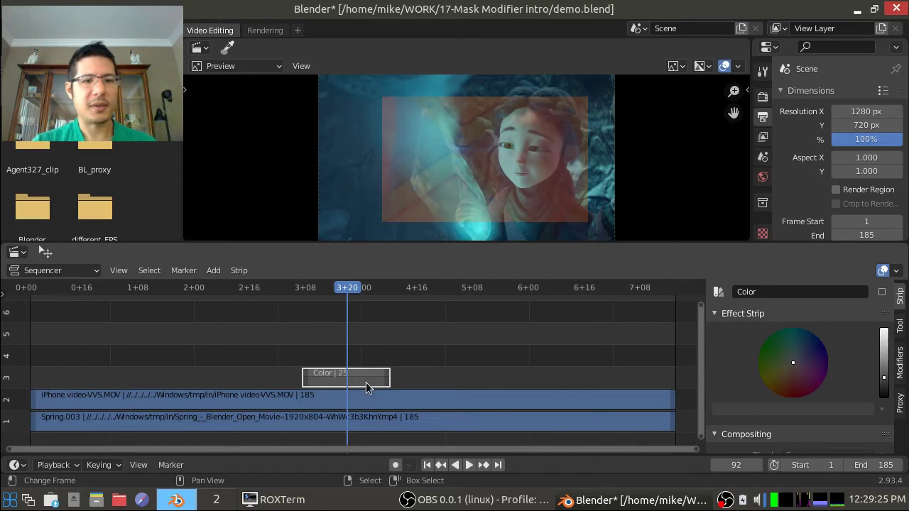
{"action": "left_click", "coordinate": [240, 272]}
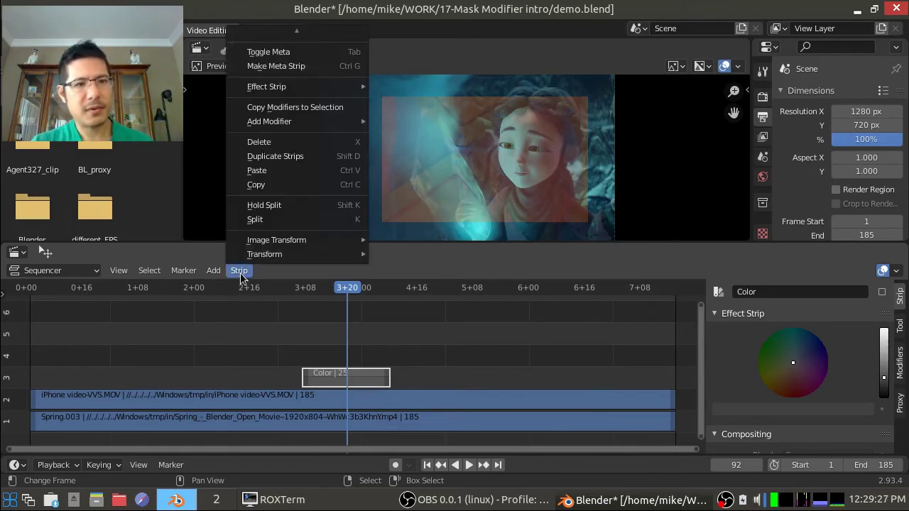
{"action": "left_click", "coordinate": [282, 142]}
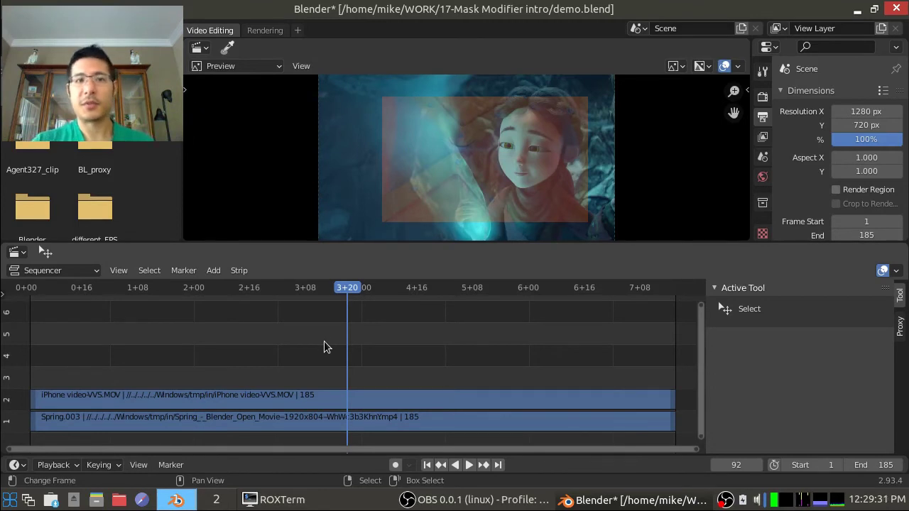
Step: Add a new Color strip above the iPhone video strip on channel 3, starting at frame 85
{"action": "left_click", "coordinate": [324, 341]}
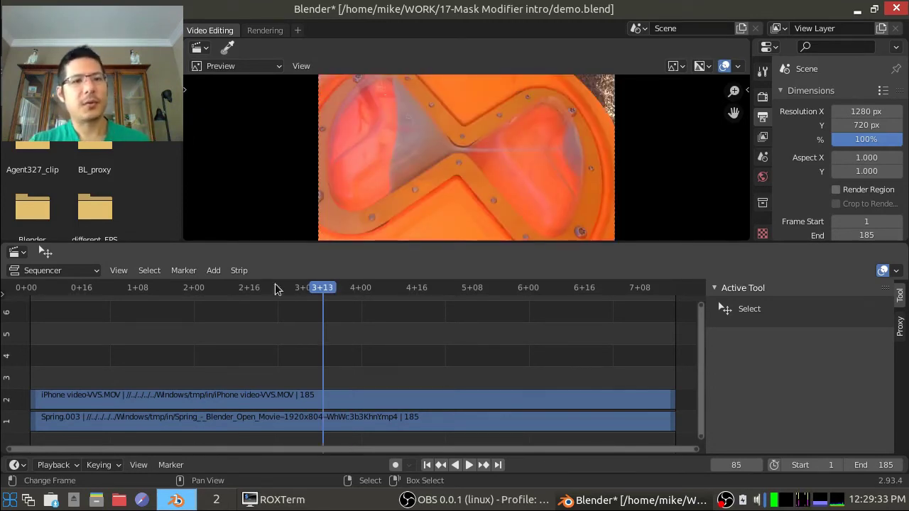
{"action": "left_click", "coordinate": [213, 271]}
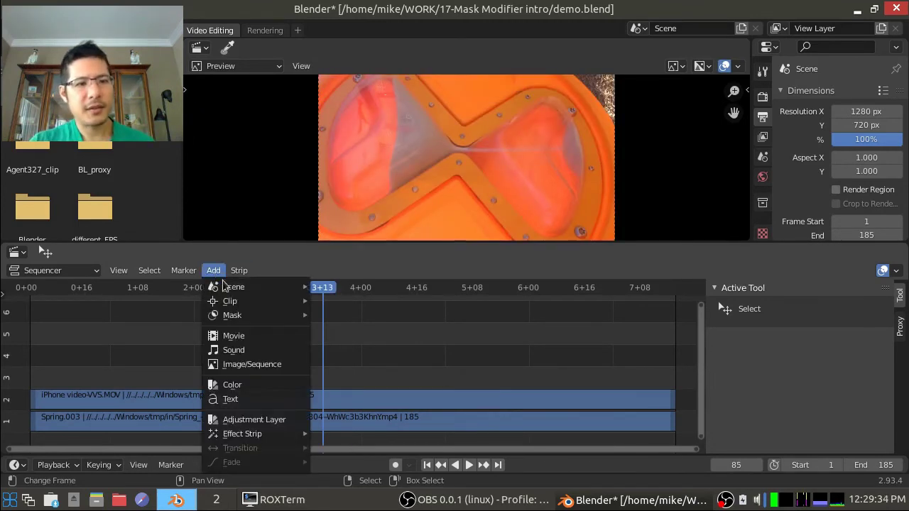
{"action": "left_click", "coordinate": [244, 384]}
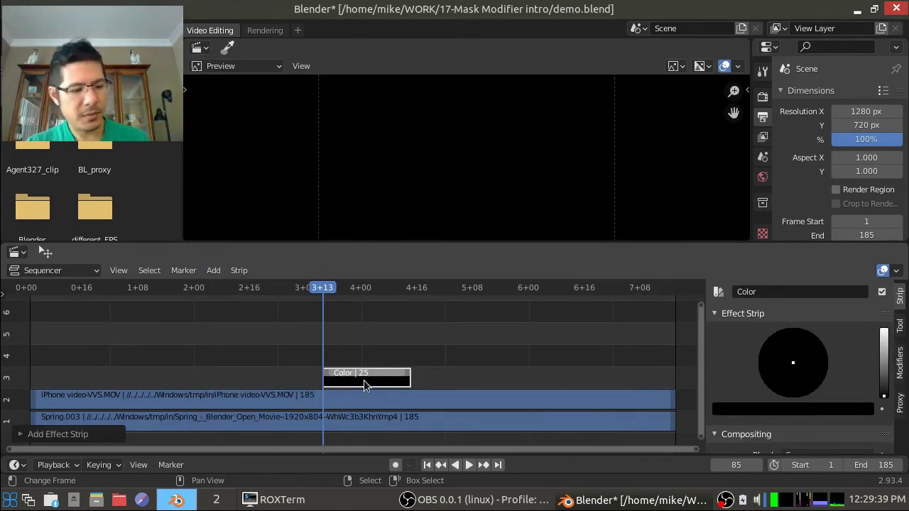
Step: Duplicate the Color strip directly above the original on channel 4, keeping its start at frame 85
{"action": "key", "text": "shift+d"}
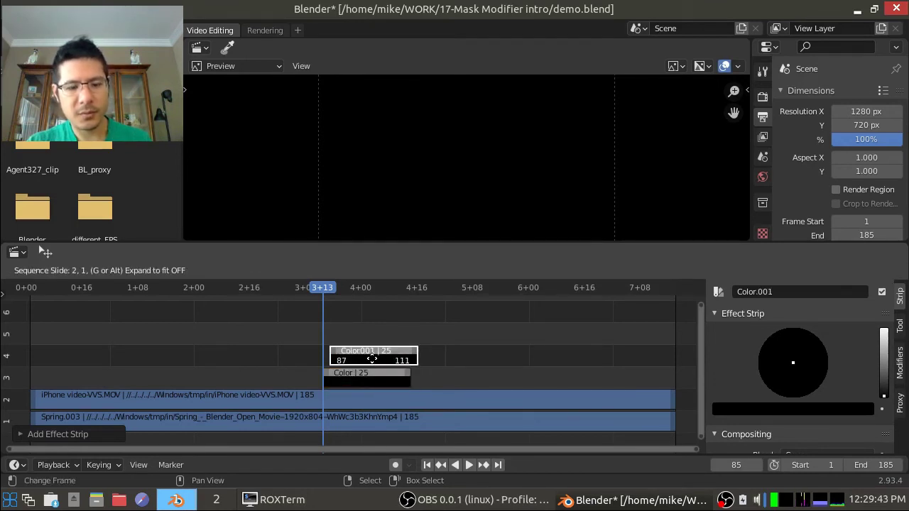
{"action": "key", "text": "y"}
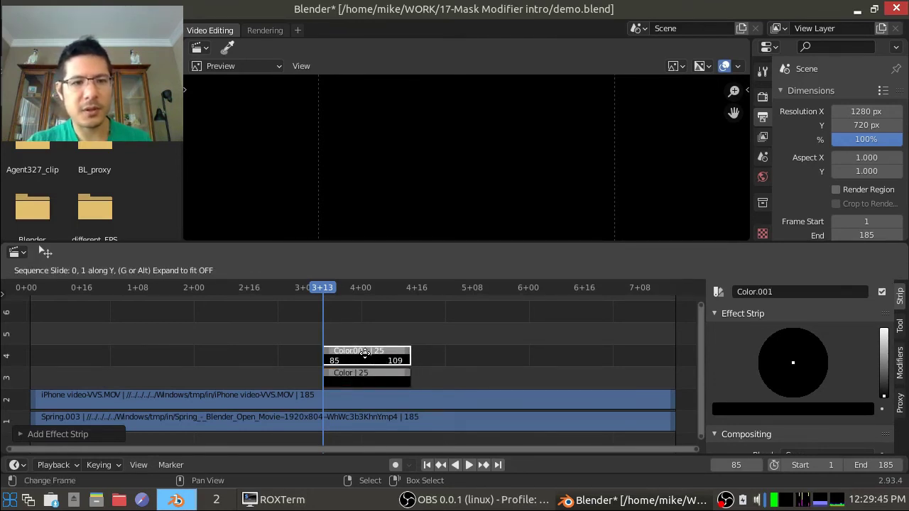
{"action": "left_click", "coordinate": [364, 353]}
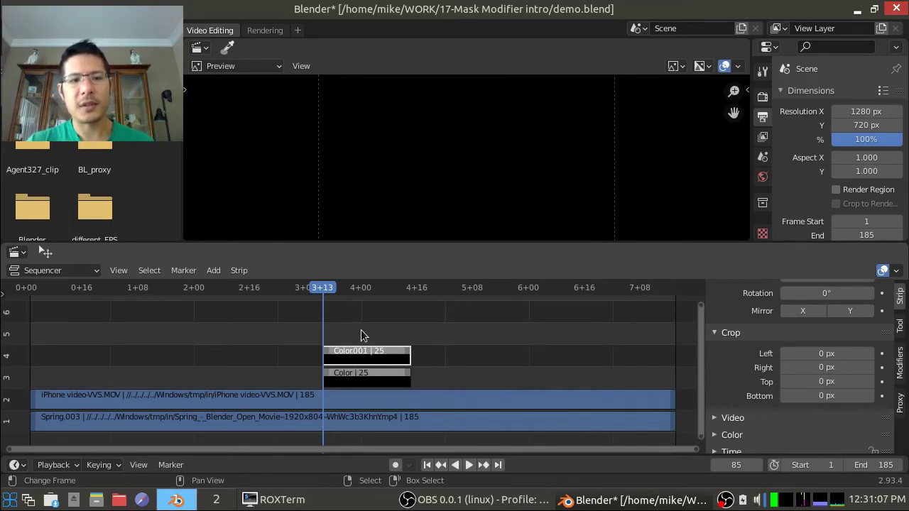
Step: Change the lower Color strip on channel 3 to white
{"action": "left_click", "coordinate": [388, 373]}
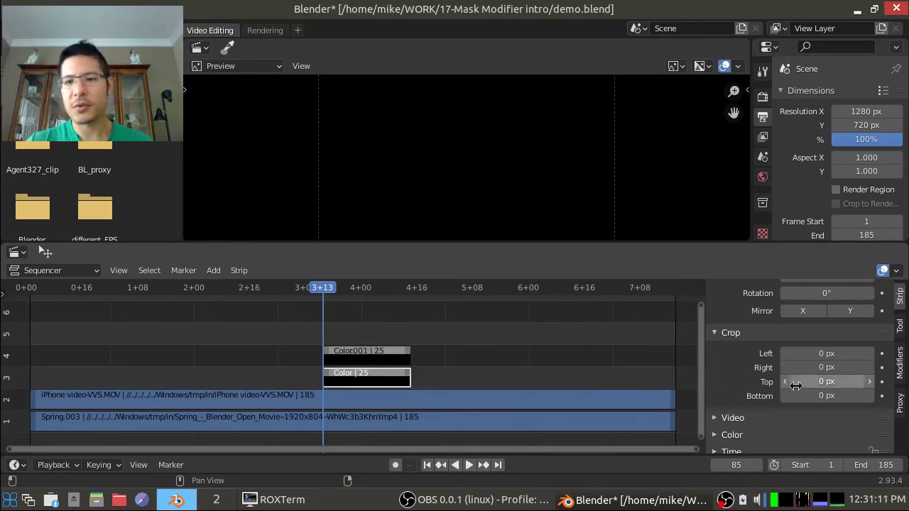
{"action": "scroll", "coordinate": [873, 396], "scroll_direction": "up", "scroll_amount": 10}
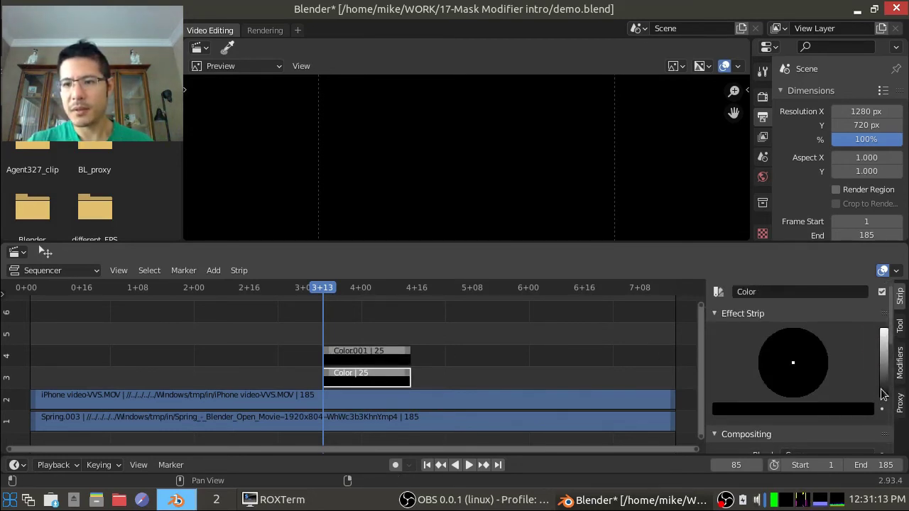
{"action": "left_click_drag", "start_coordinate": [883, 396], "coordinate": [884, 331]}
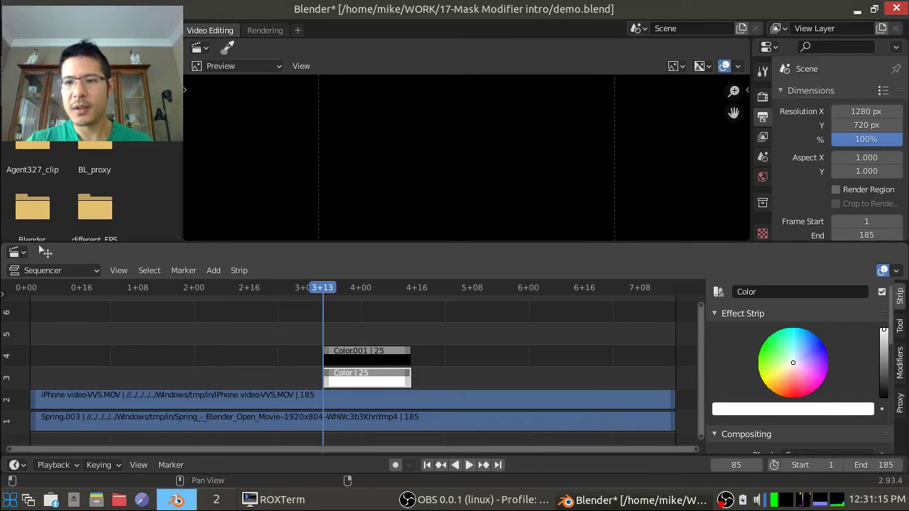
Step: Offset the black Color.001 strip to Position X 167 px, Y 121 px and crop it 361 px right and 256 px top
{"action": "left_click", "coordinate": [357, 356]}
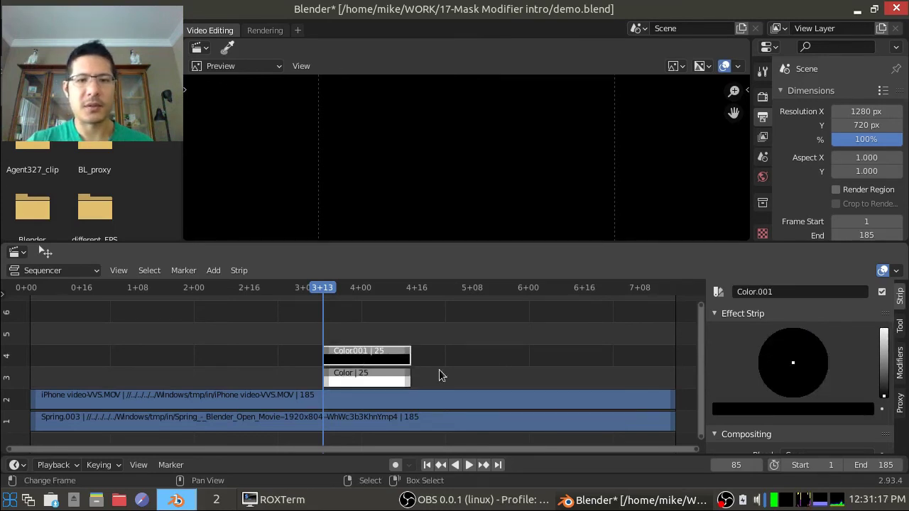
{"action": "scroll", "coordinate": [753, 361], "scroll_direction": "down", "scroll_amount": 6}
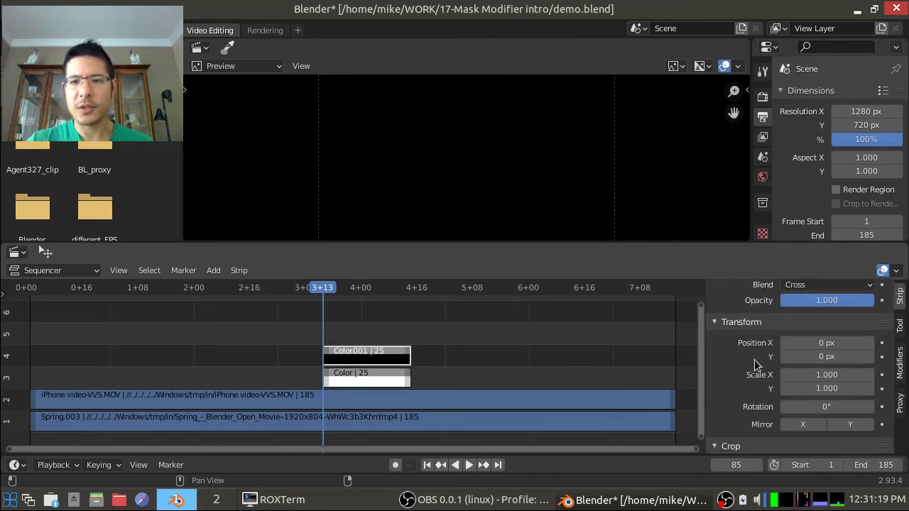
{"action": "left_click_drag", "start_coordinate": [789, 343], "coordinate": [856, 356]}
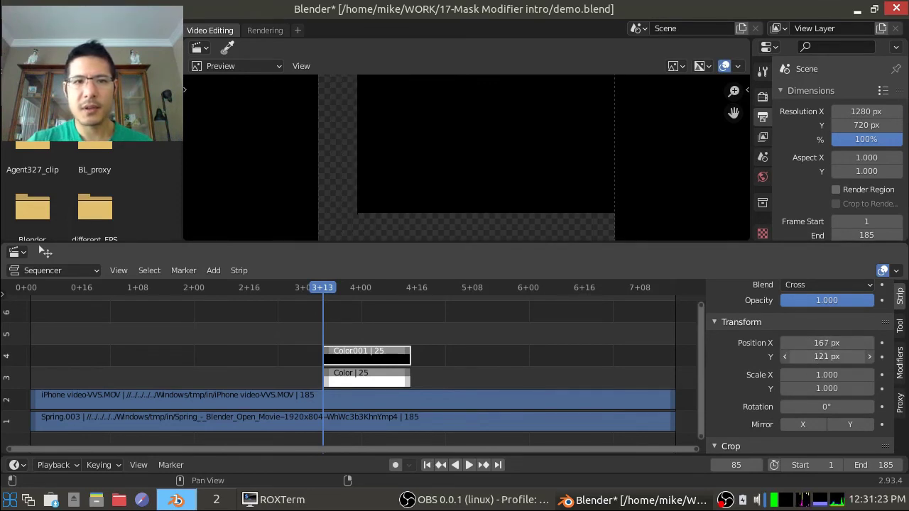
{"action": "scroll", "coordinate": [818, 396], "scroll_direction": "down", "scroll_amount": 3}
{"action": "left_click_drag", "start_coordinate": [818, 396], "coordinate": [863, 397]}
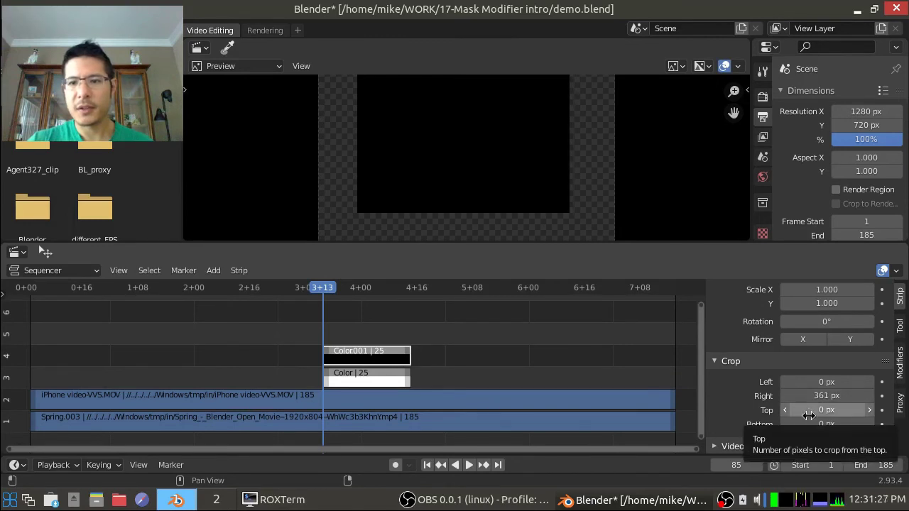
{"action": "left_click_drag", "start_coordinate": [806, 411], "coordinate": [839, 411]}
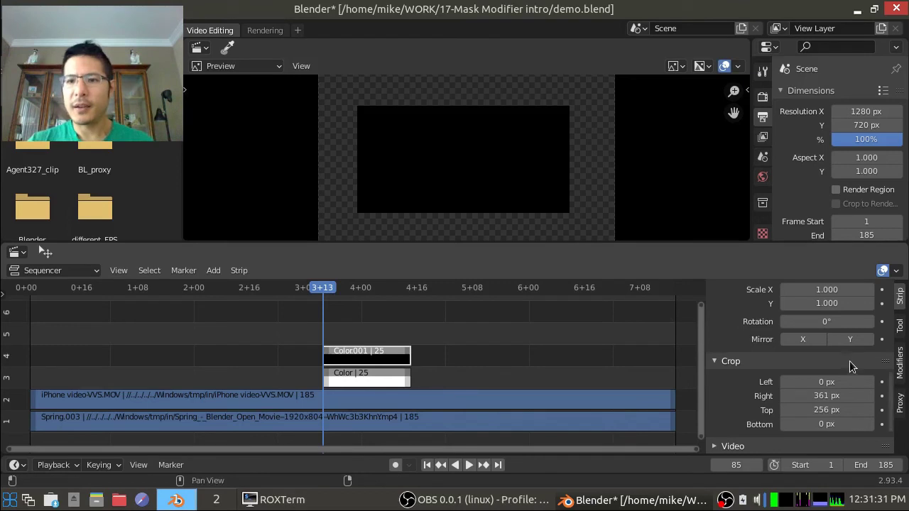
Step: Set the Color.001 strip's blend mode to Over Drop
{"action": "scroll", "coordinate": [851, 362], "scroll_direction": "up", "scroll_amount": 10}
{"action": "scroll", "coordinate": [851, 362], "scroll_direction": "down", "scroll_amount": 3}
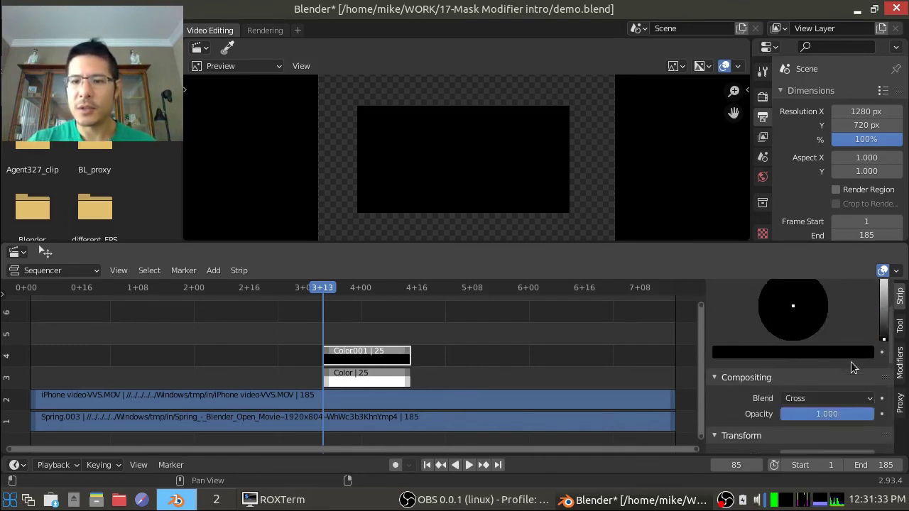
{"action": "left_click", "coordinate": [815, 397]}
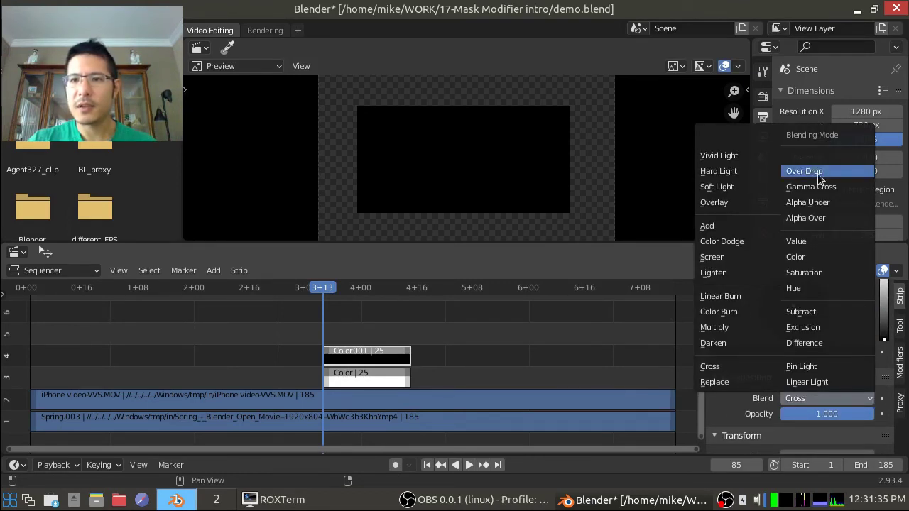
{"action": "left_click", "coordinate": [817, 171]}
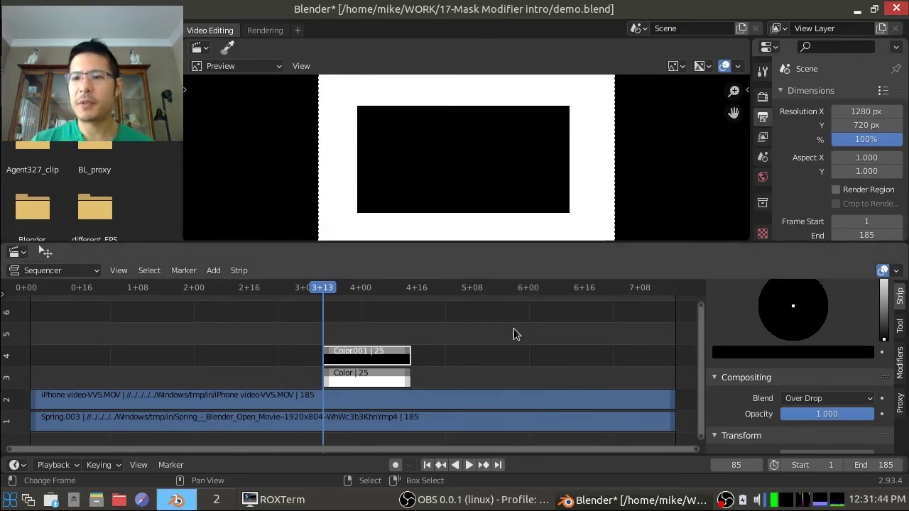
Step: Check which strips the iPhone video strip's Mask modifier offers as mask input, leaving the mask unassigned
{"action": "left_click", "coordinate": [473, 399]}
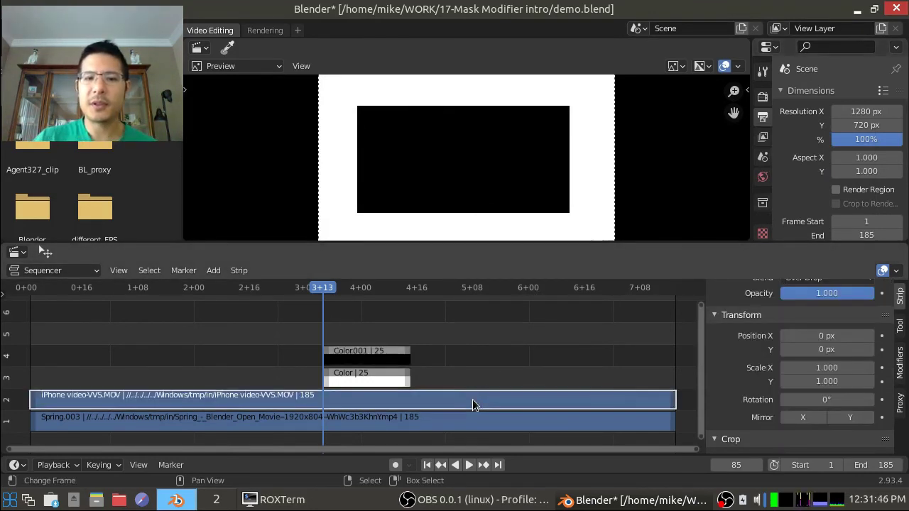
{"action": "left_click", "coordinate": [900, 363]}
{"action": "left_click", "coordinate": [817, 412]}
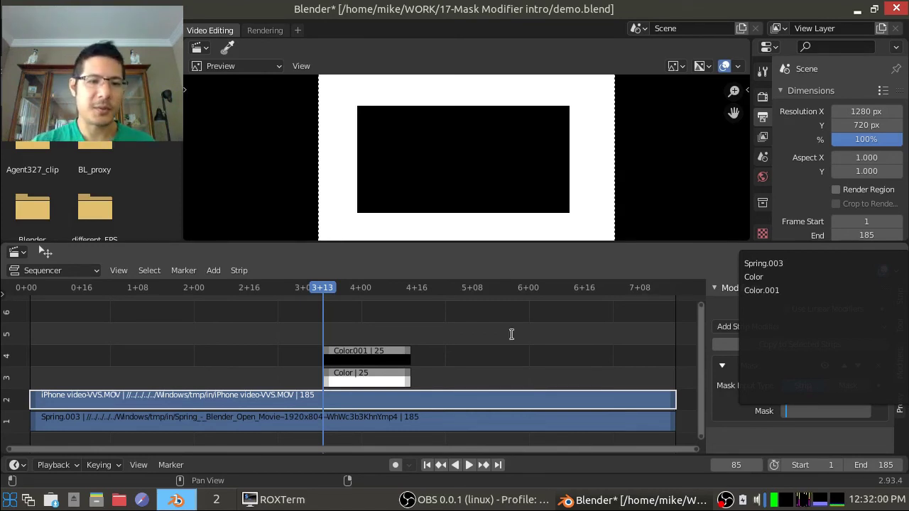
{"action": "left_click", "coordinate": [362, 382]}
Step: Combine the Color strip on channel 3 and the Color.001 strip on channel 4 into one meta strip
{"action": "left_click", "coordinate": [361, 382]}
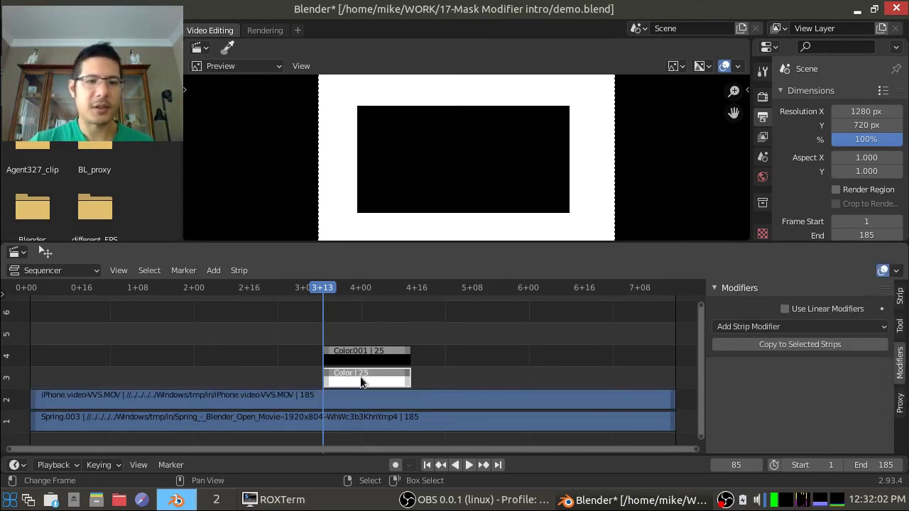
{"action": "left_click", "coordinate": [371, 360], "text": "shift"}
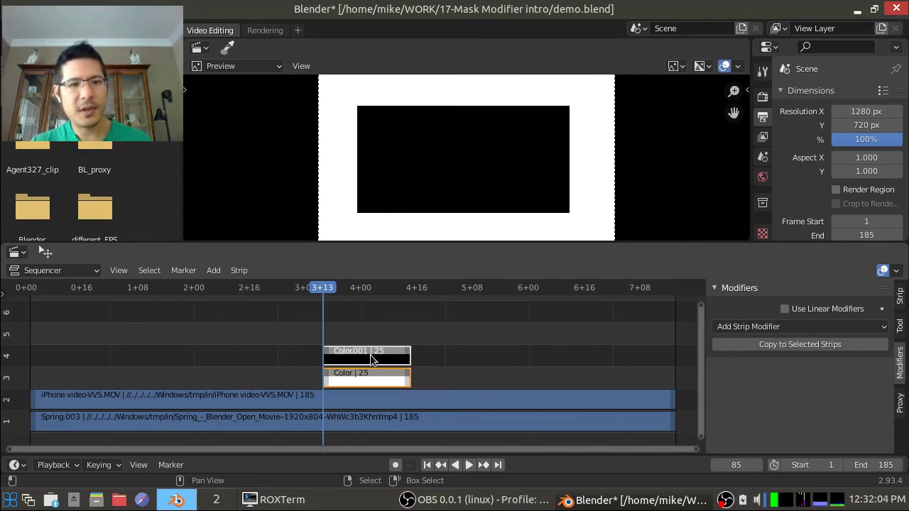
{"action": "left_click", "coordinate": [238, 271]}
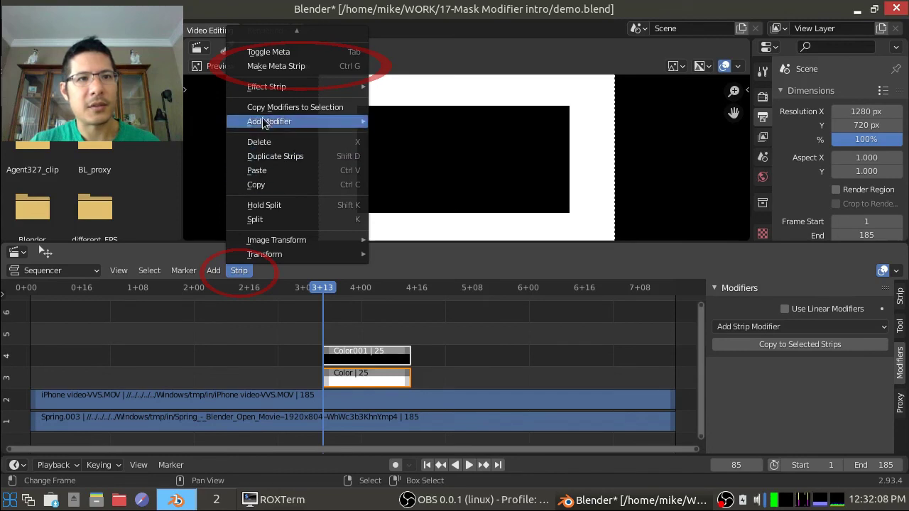
{"action": "left_click", "coordinate": [323, 66]}
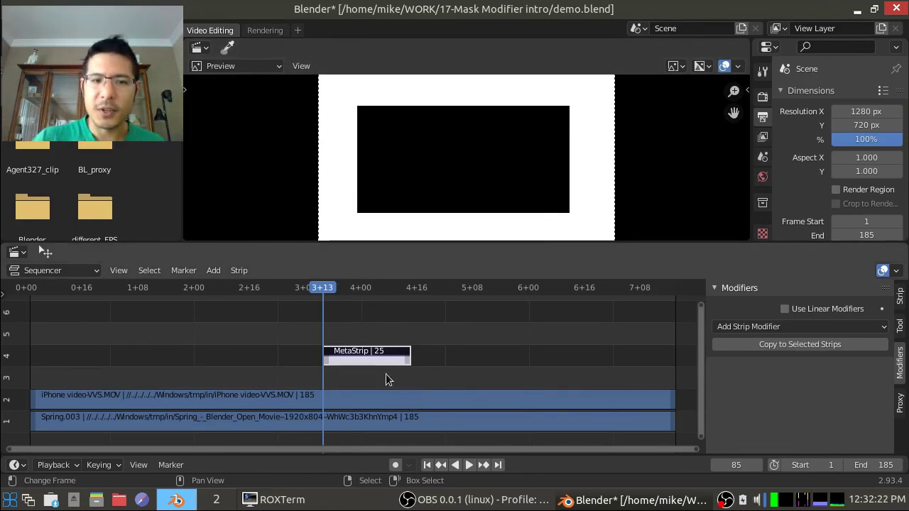
Step: Assign MetaStrip as the mask input strip of the iPhone video strip's Mask modifier
{"action": "left_click", "coordinate": [383, 398]}
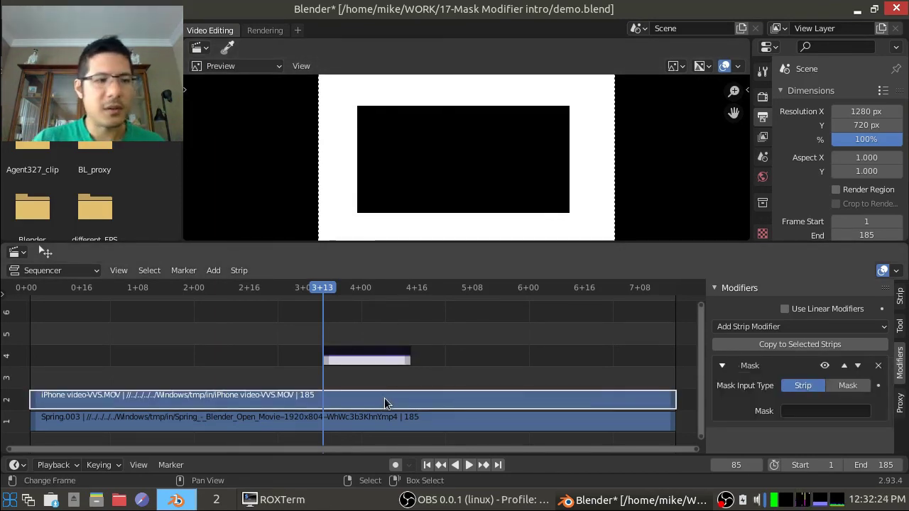
{"action": "left_click", "coordinate": [831, 411]}
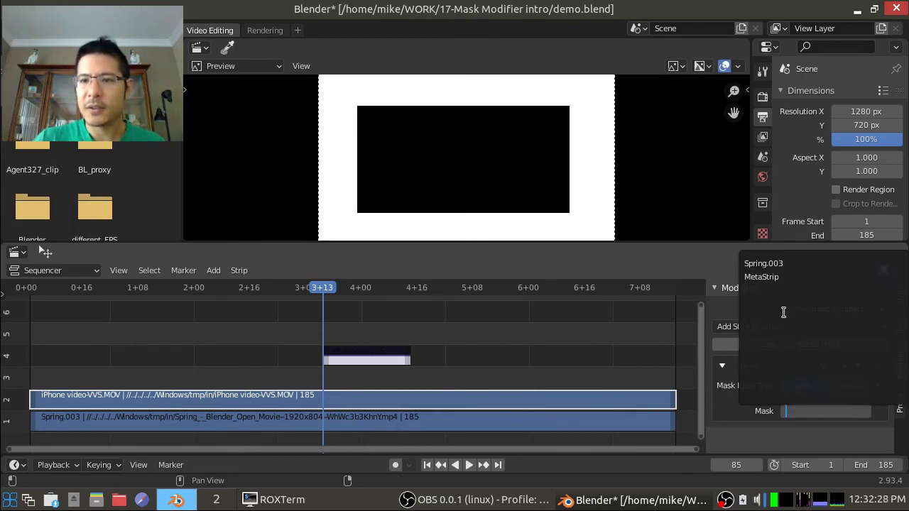
{"action": "left_click", "coordinate": [786, 278]}
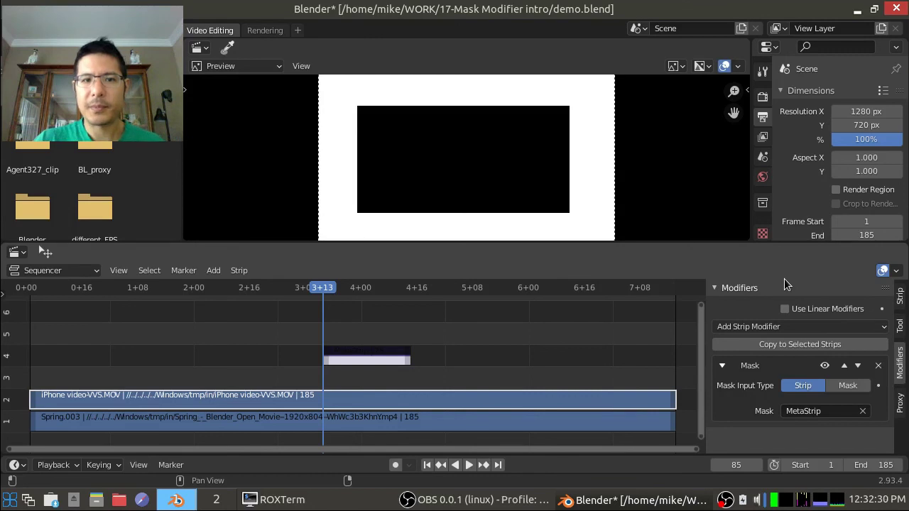
Step: Mute the MetaStrip on channel 4 and play back the masked composite from frame 85
{"action": "left_click", "coordinate": [370, 359]}
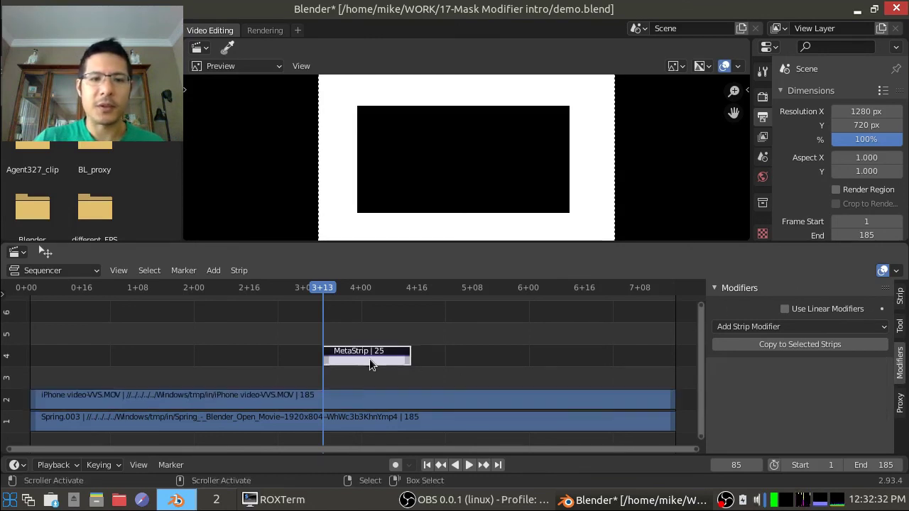
{"action": "left_click", "coordinate": [900, 296]}
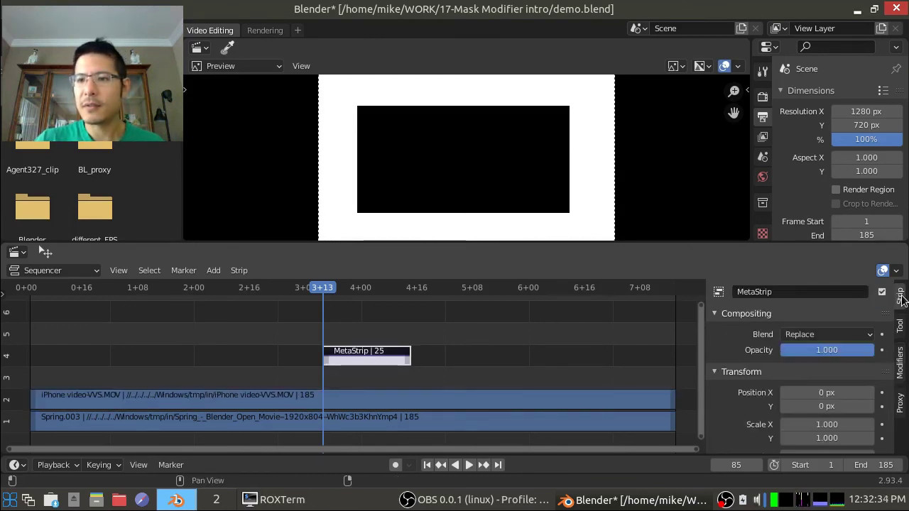
{"action": "left_click", "coordinate": [882, 292]}
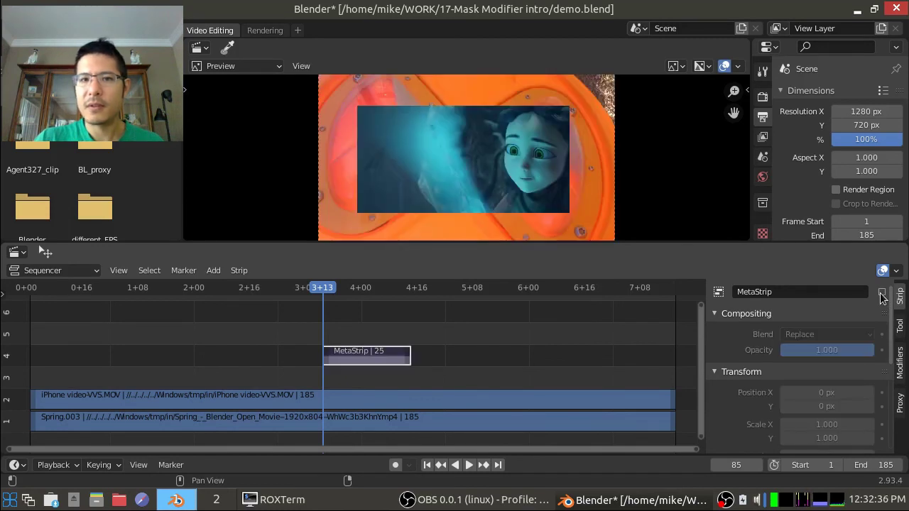
{"action": "left_click", "coordinate": [469, 464]}
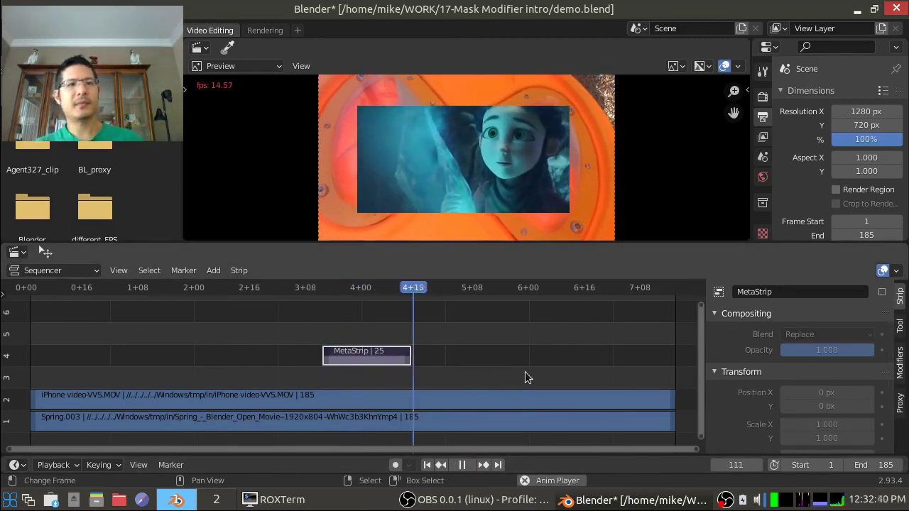